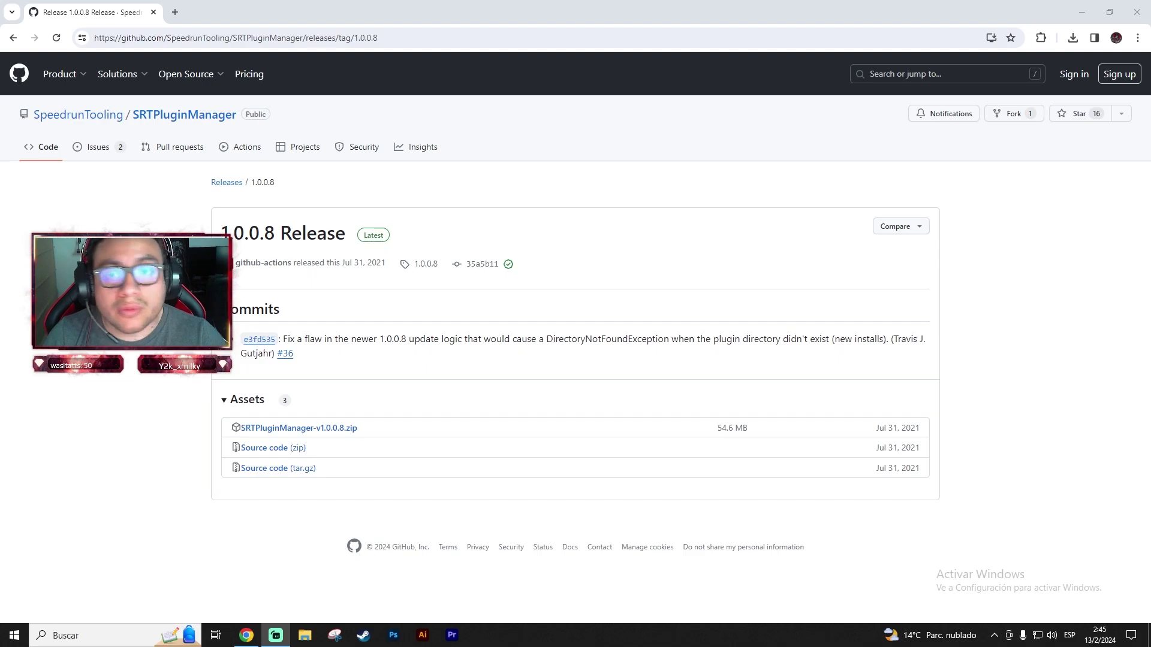
- View the contents of the downloaded SRTPluginManager-v1.0.0.8 archive, dismiss the licence reminder, and minimize the archive and browser windows
click(413, 35)
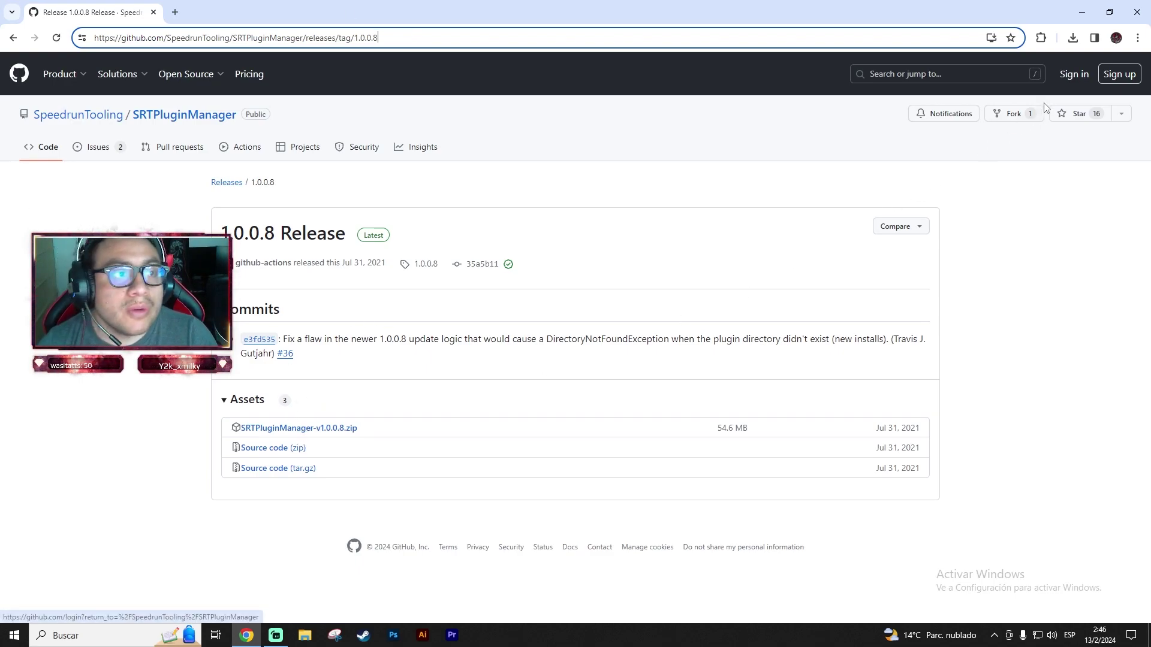
click(1073, 37)
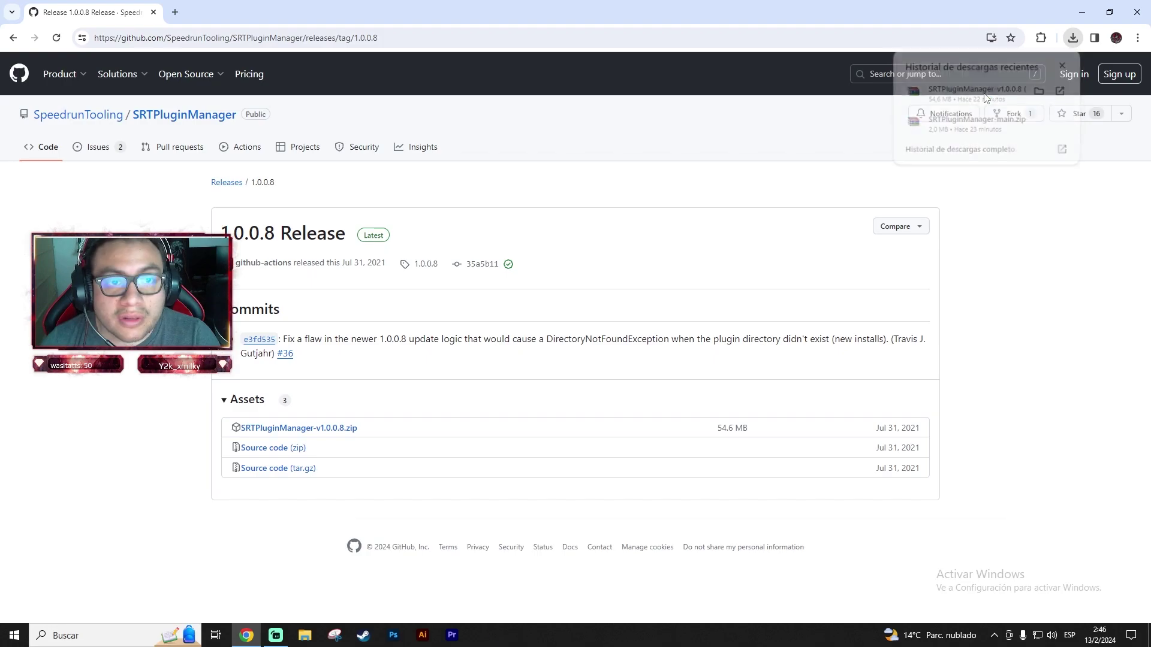
click(977, 92)
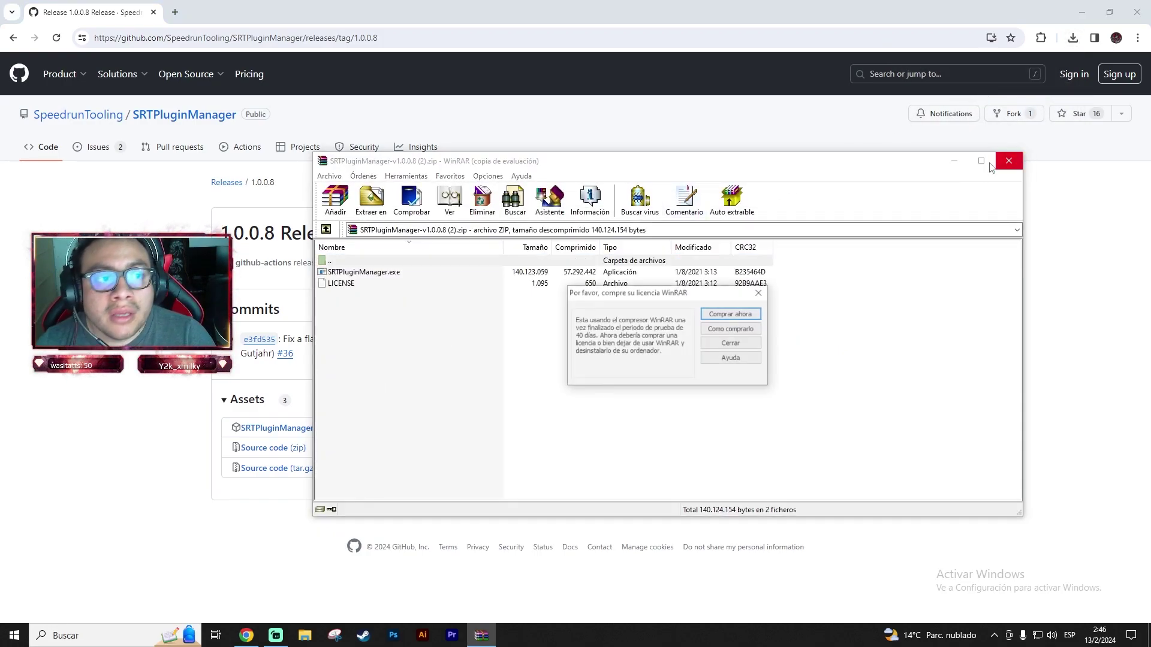
click(732, 345)
click(954, 161)
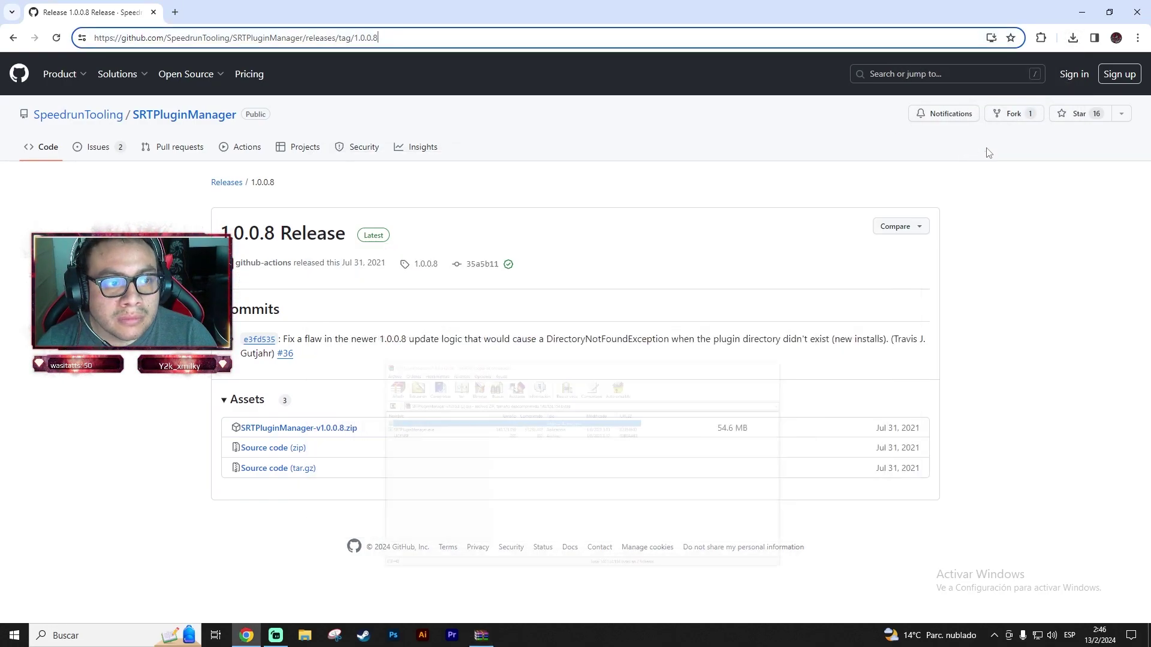
click(1091, 12)
- Open the SRT HOST folder on the desktop and examine its tmp and plugins subfolders
double_click(316, 322)
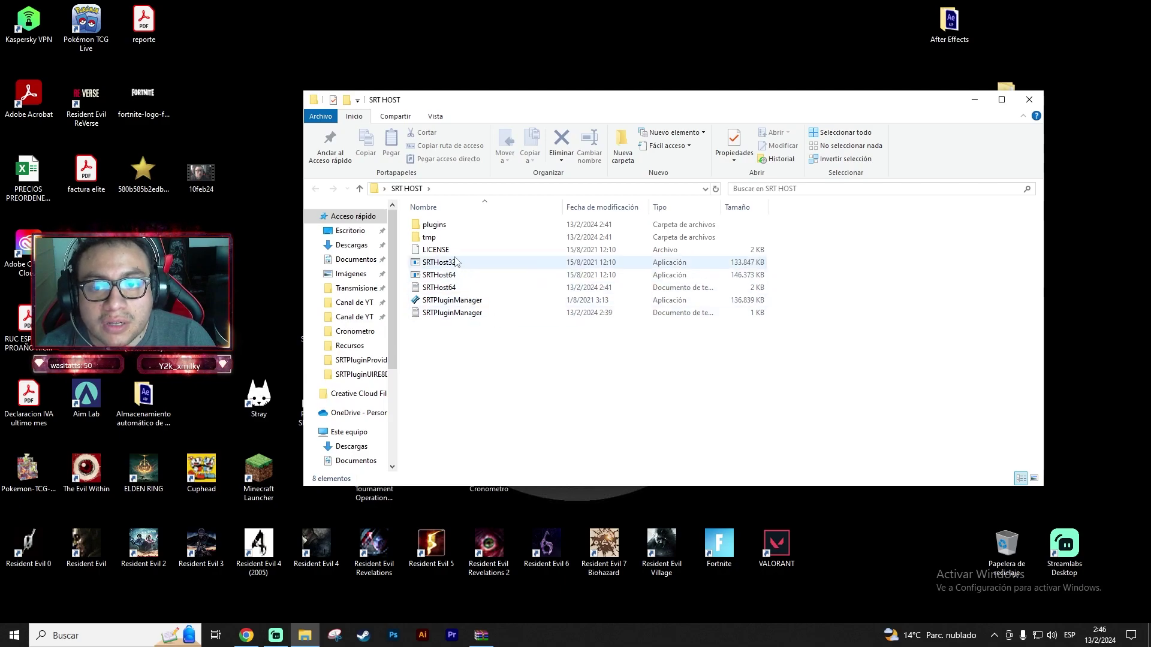
double_click(451, 239)
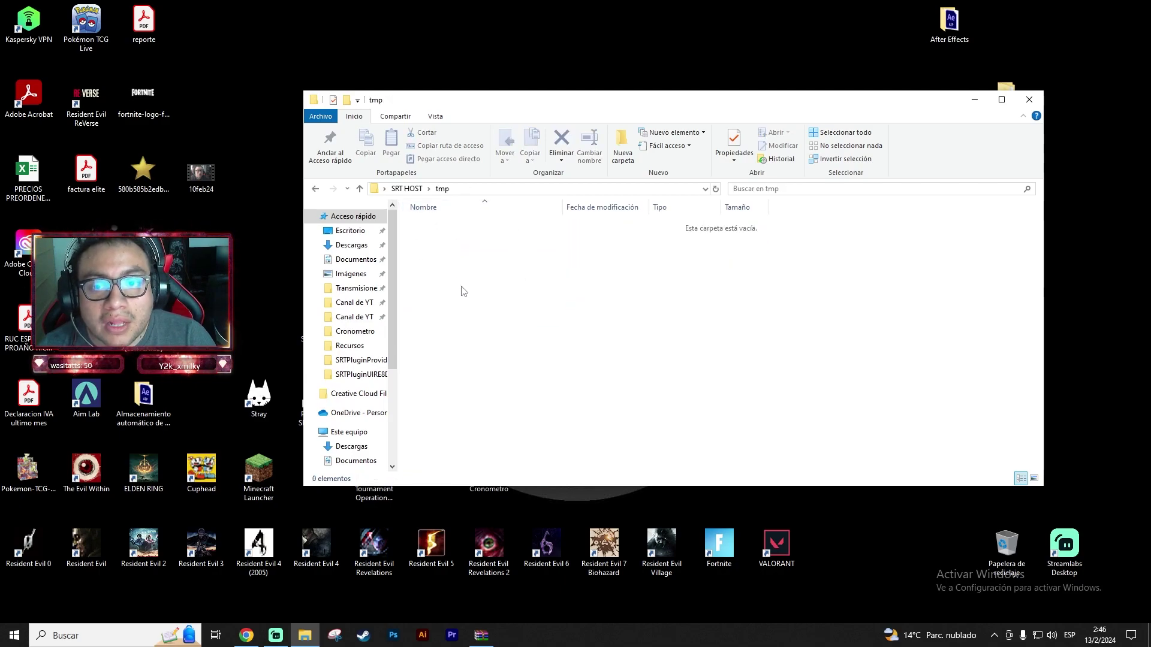
click(406, 188)
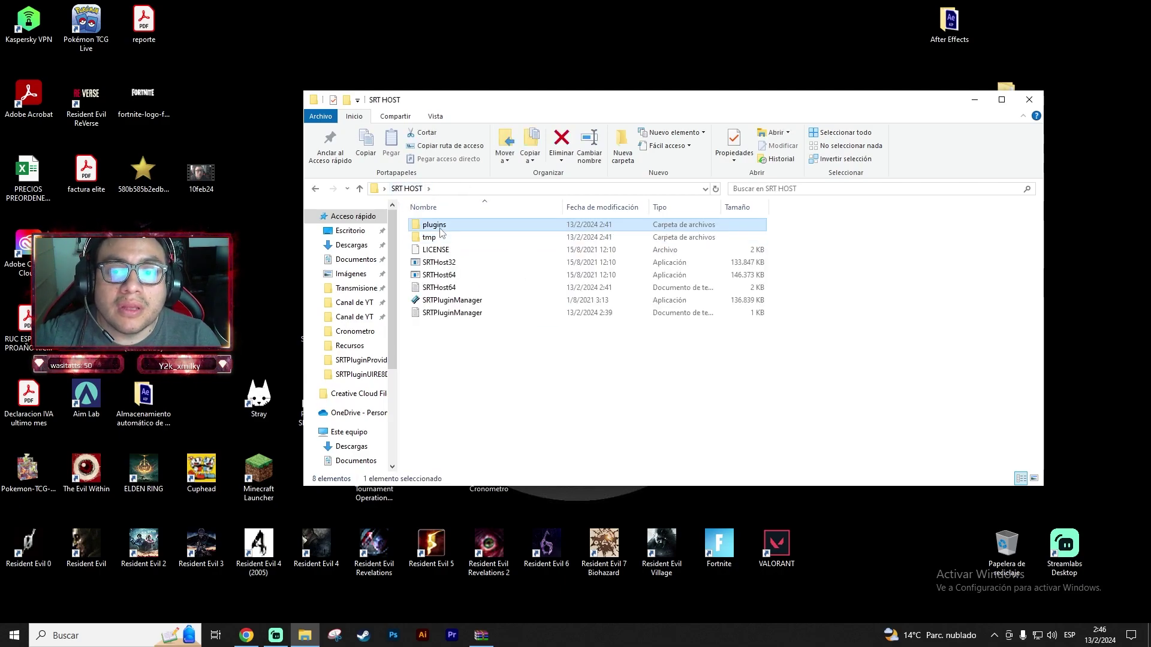
double_click(440, 227)
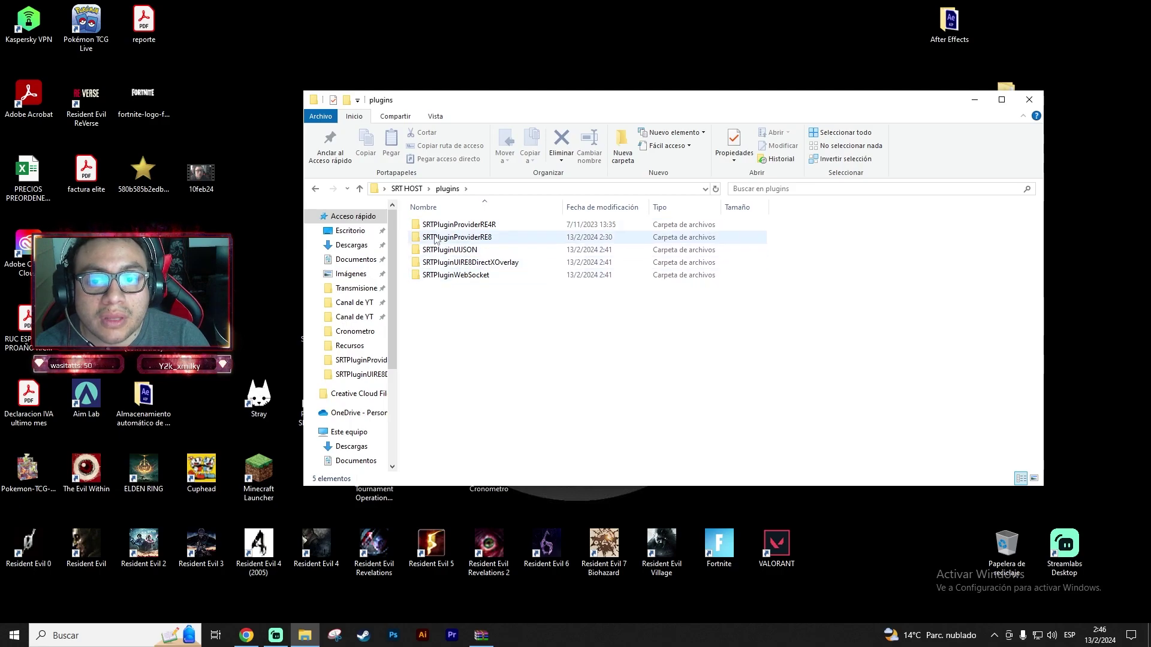
click(411, 190)
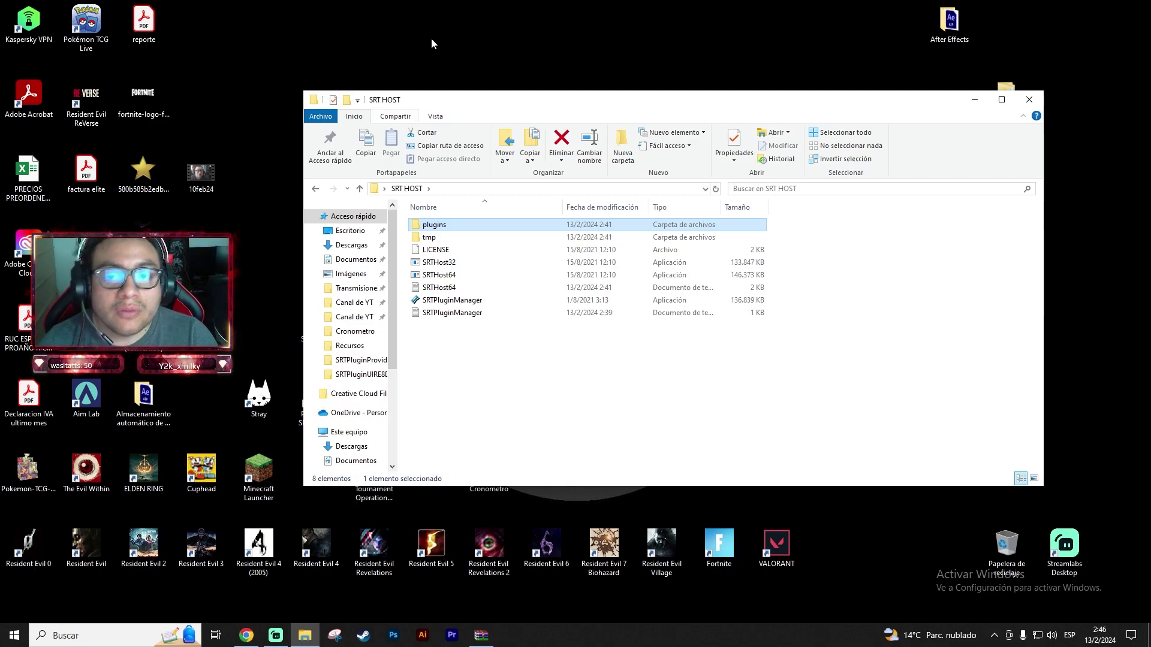
- Run the SRTPluginManager application in the SRT HOST folder as administrator
mouse_move(497, 278)
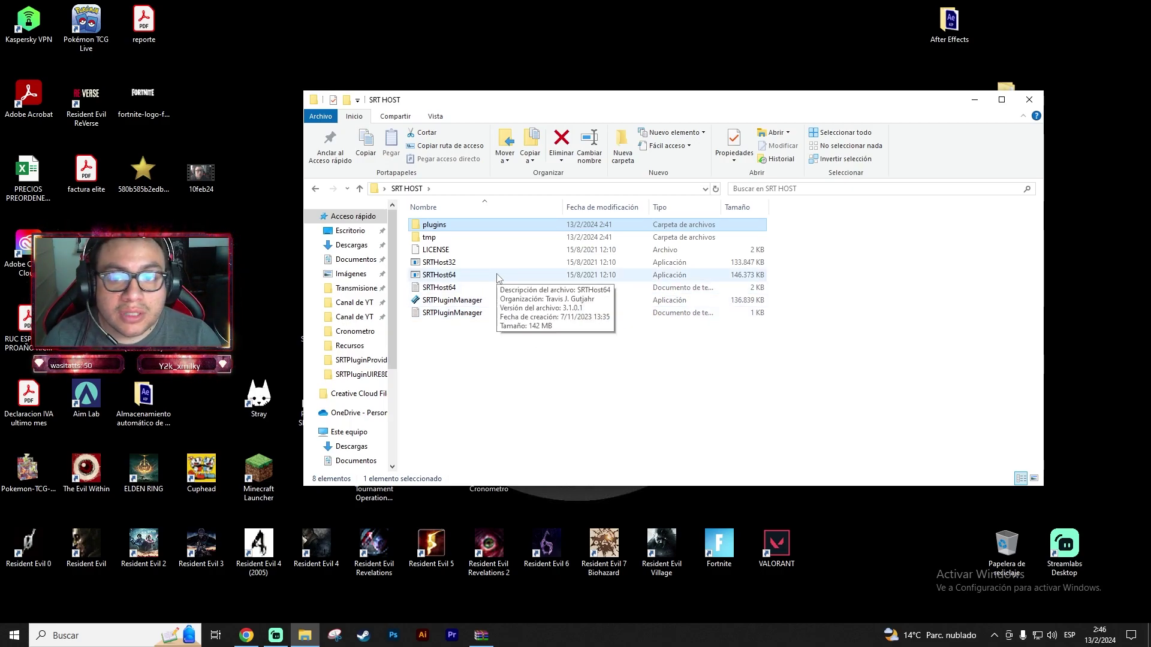
right_click(467, 301)
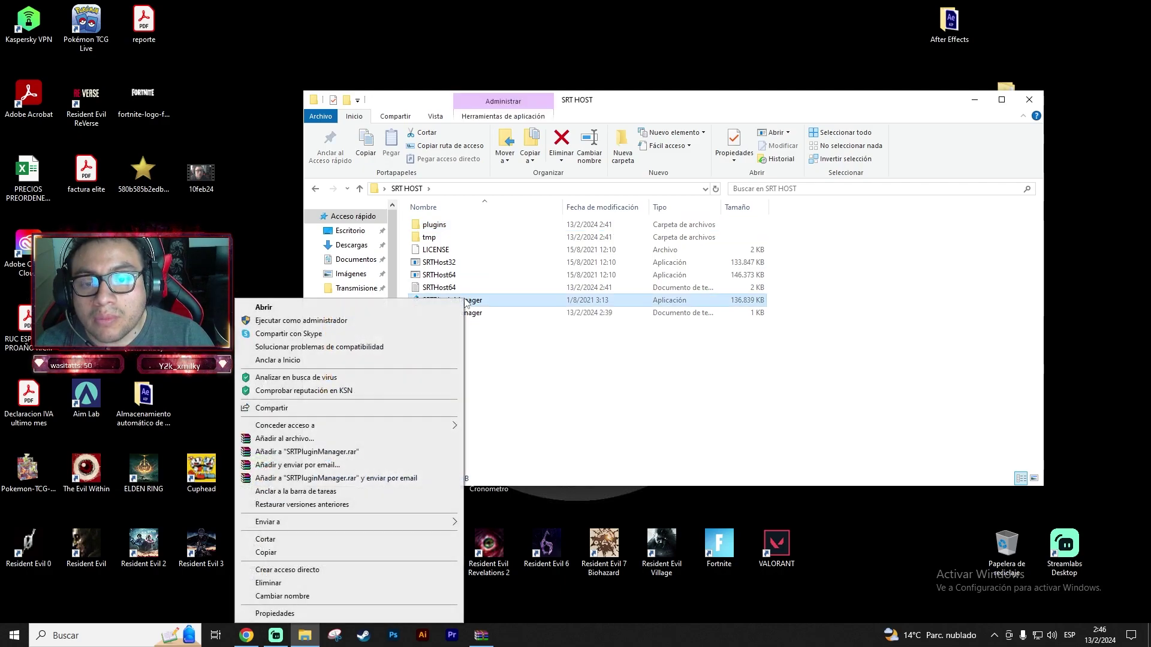
click(490, 329)
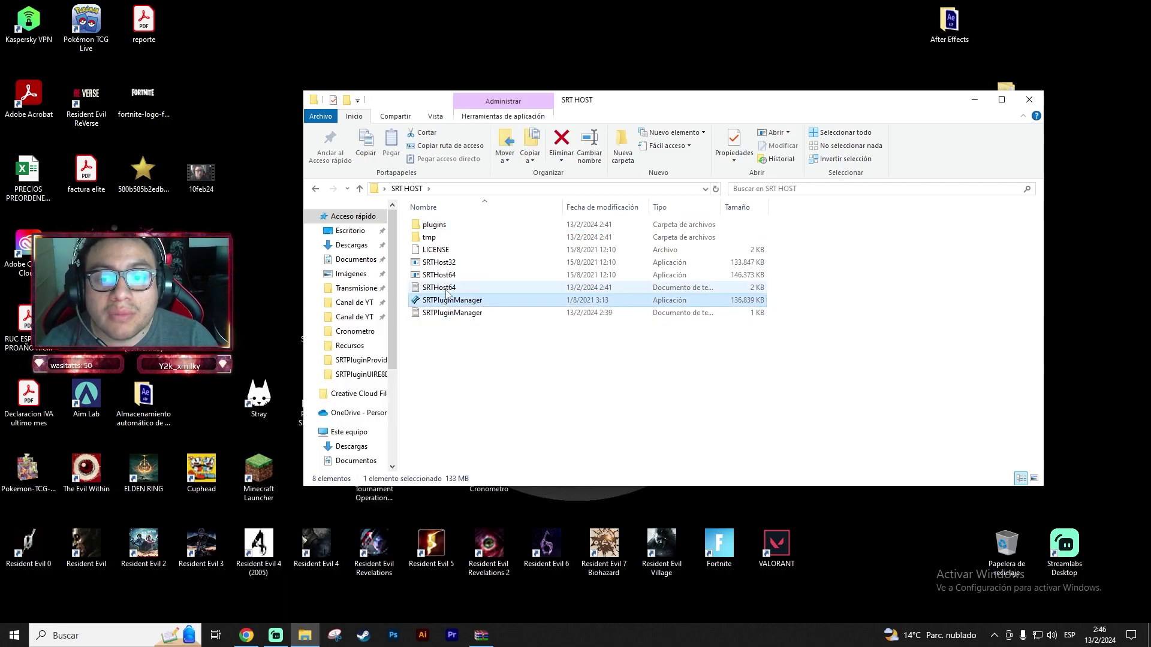
mouse_move(448, 294)
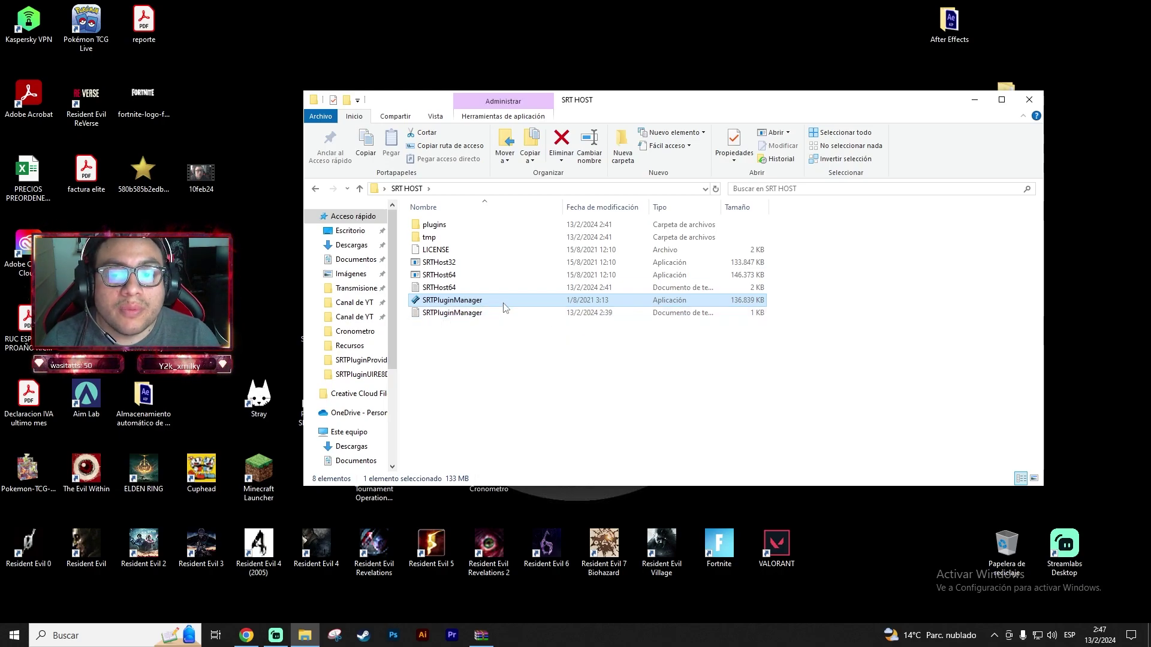
right_click(465, 299)
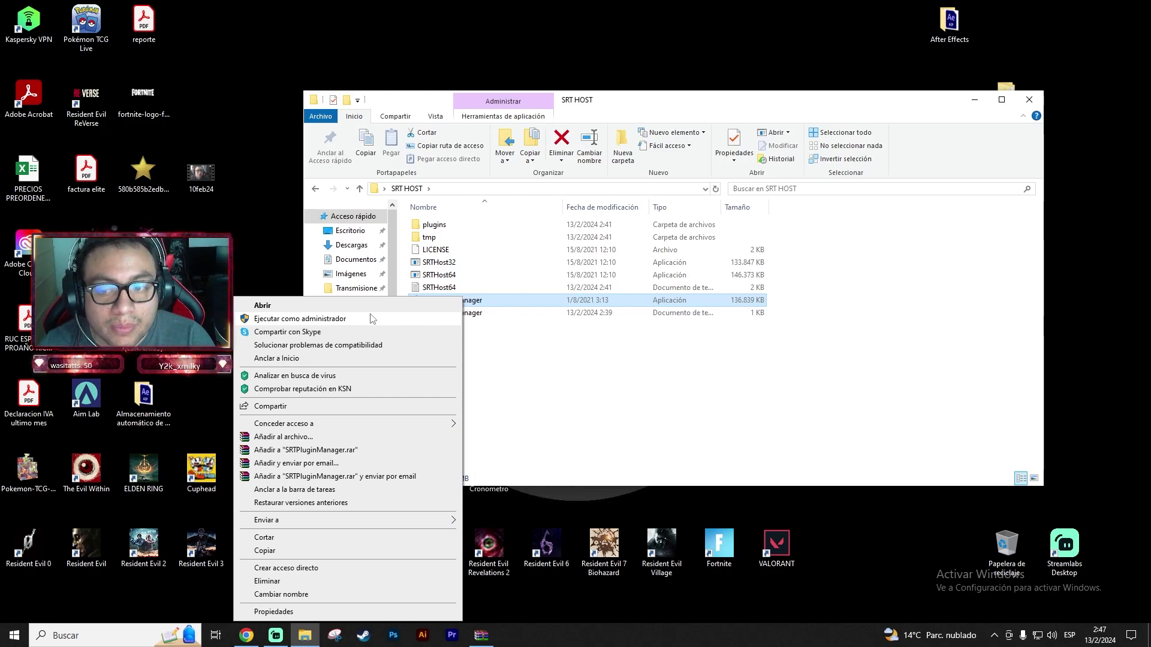
click(371, 318)
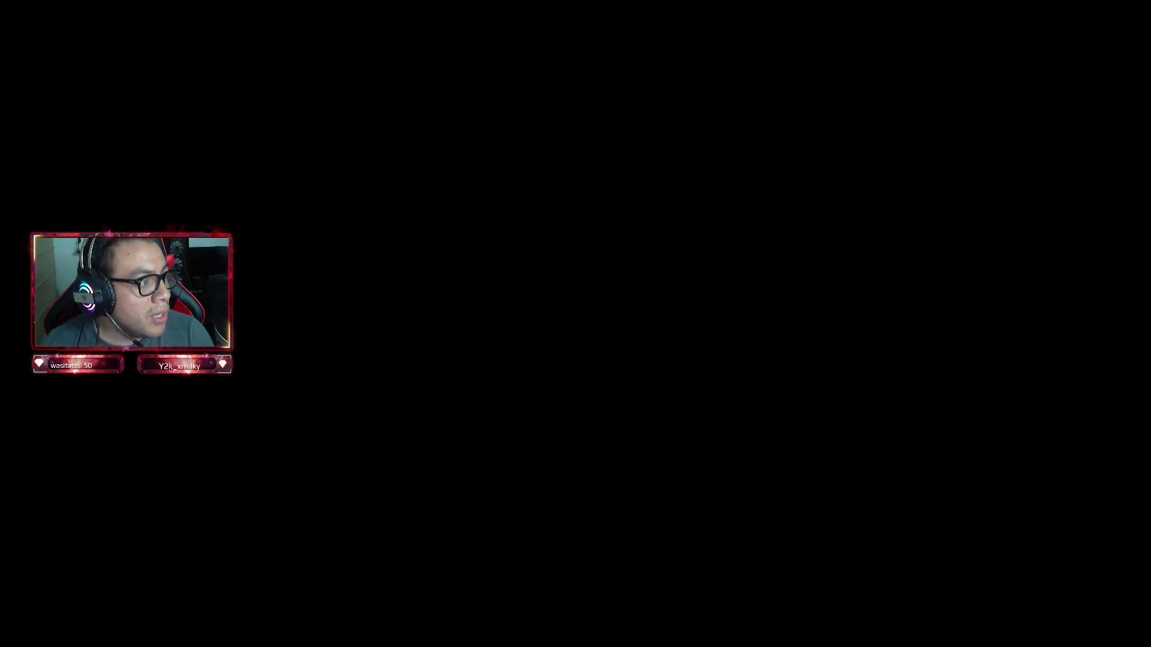
click(554, 333)
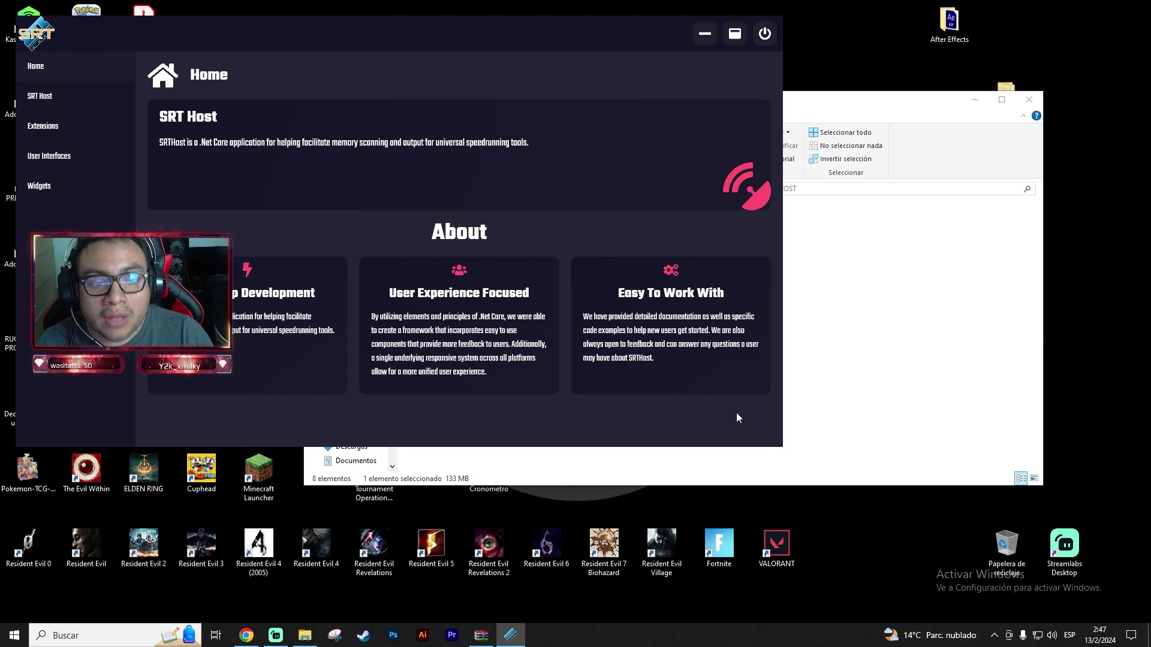
- Look through the plugin manager's Home, SRT Host, Extensions, User Interfaces and Widgets pages
click(58, 100)
click(58, 155)
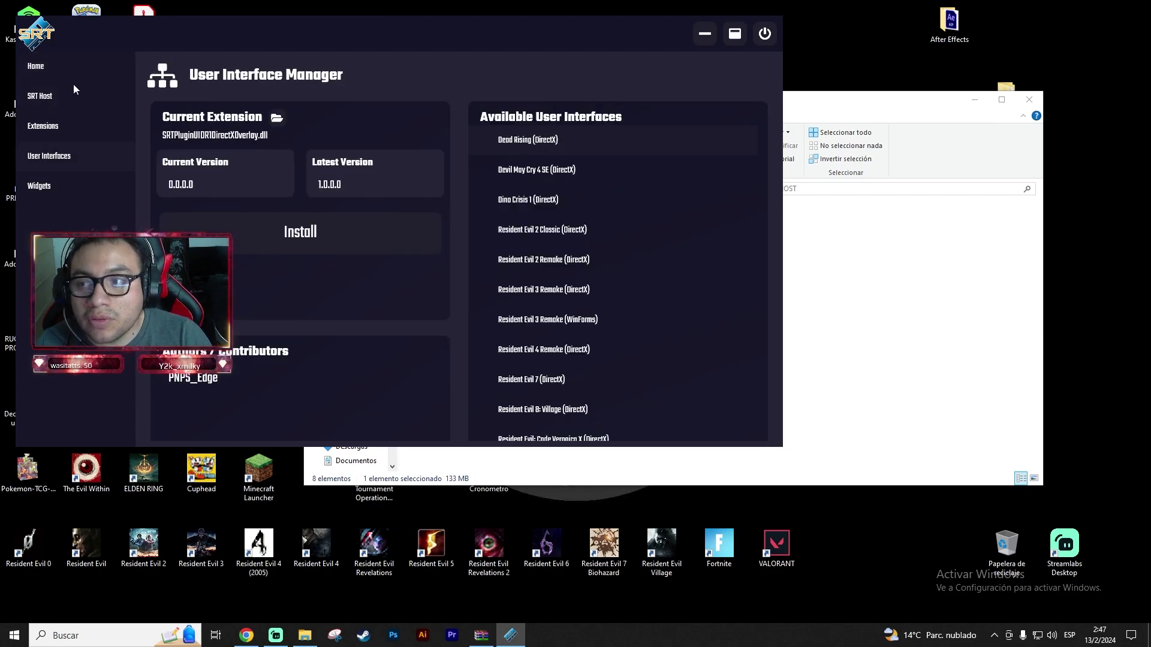
click(60, 66)
click(48, 98)
click(65, 125)
click(55, 157)
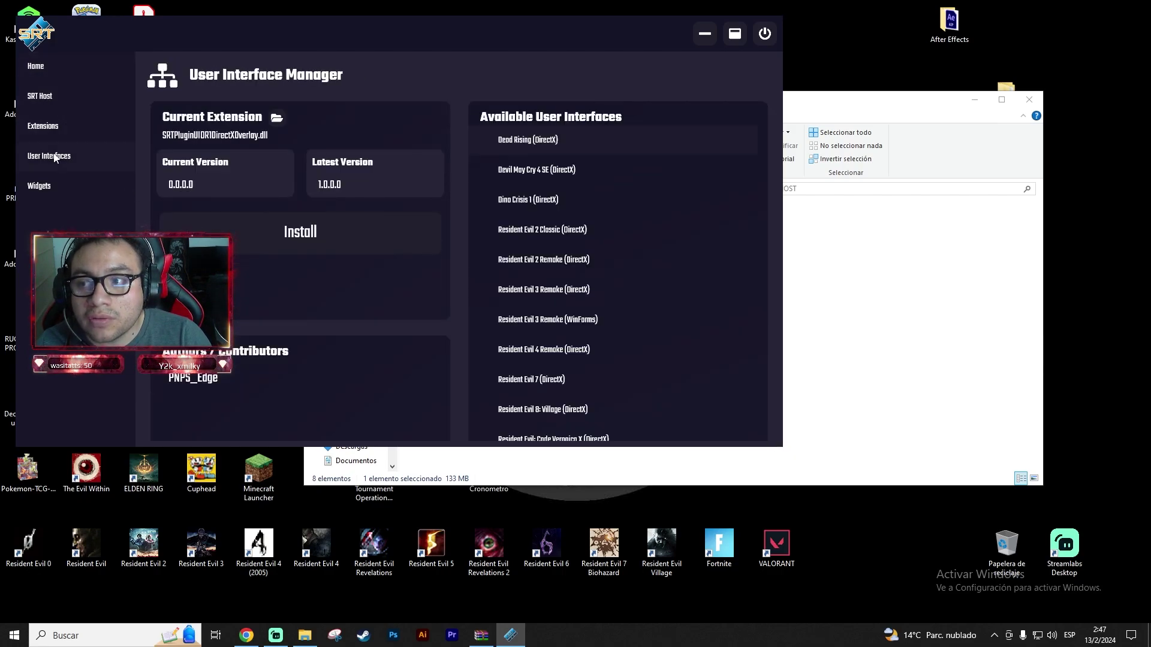
click(58, 190)
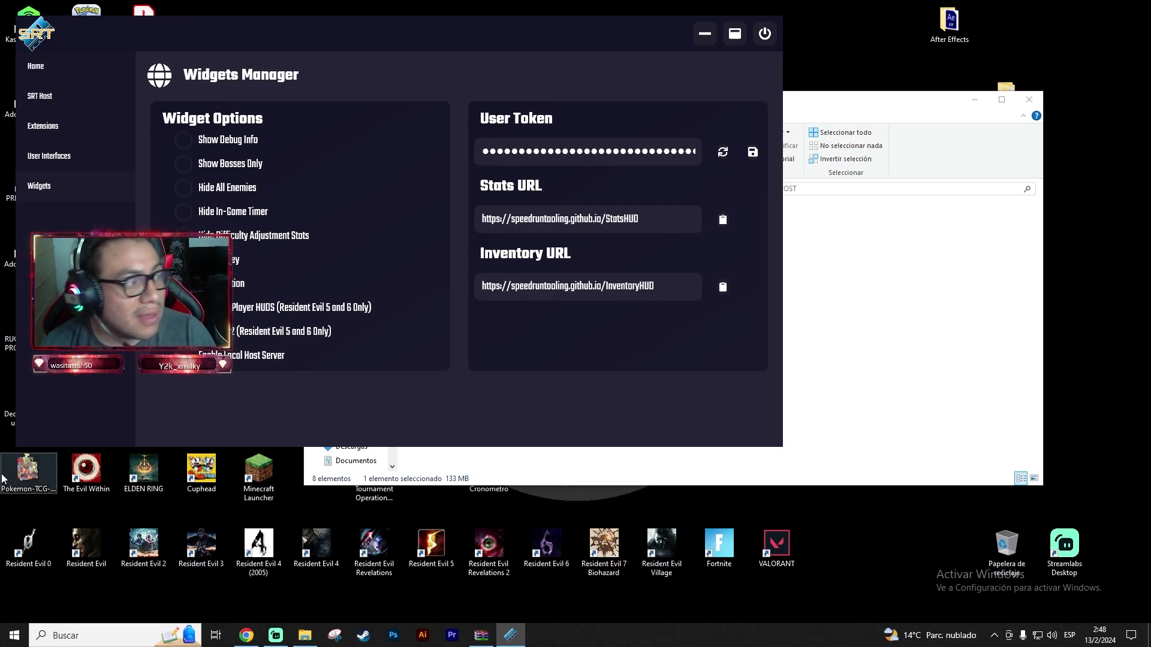
- Check the SRT Host plugin details for Resident Evil 8: Village, Resident Evil 4 Remake and Resident Evil 4
click(52, 94)
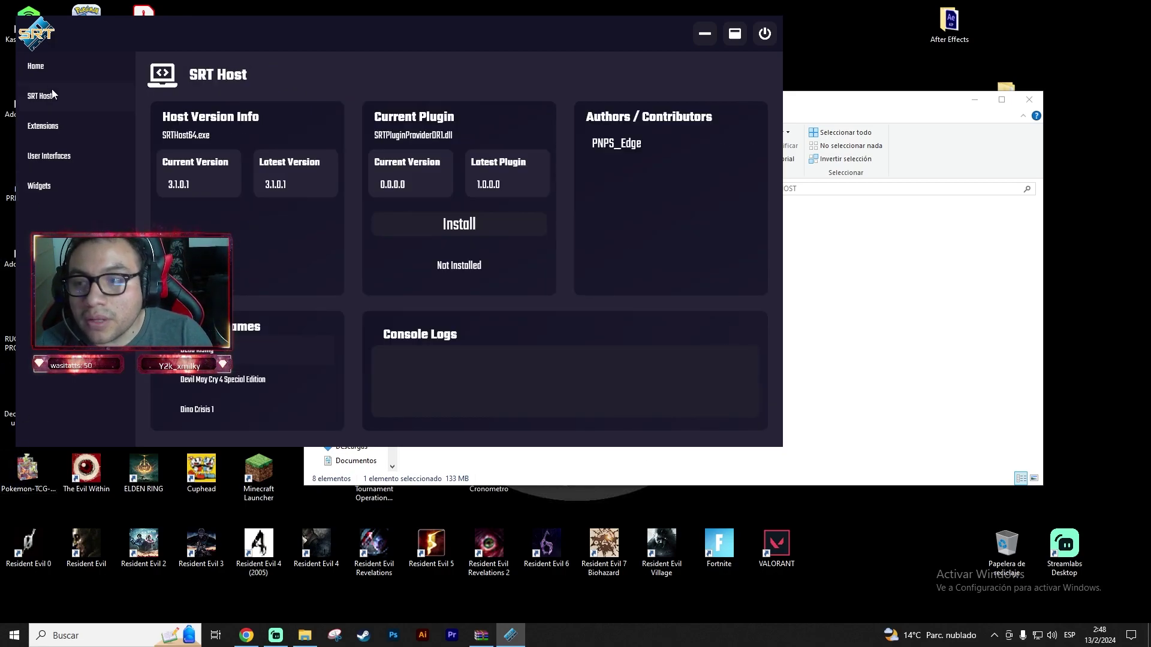
scroll(260, 383, down, 10)
scroll(285, 397, up, 2)
click(245, 384)
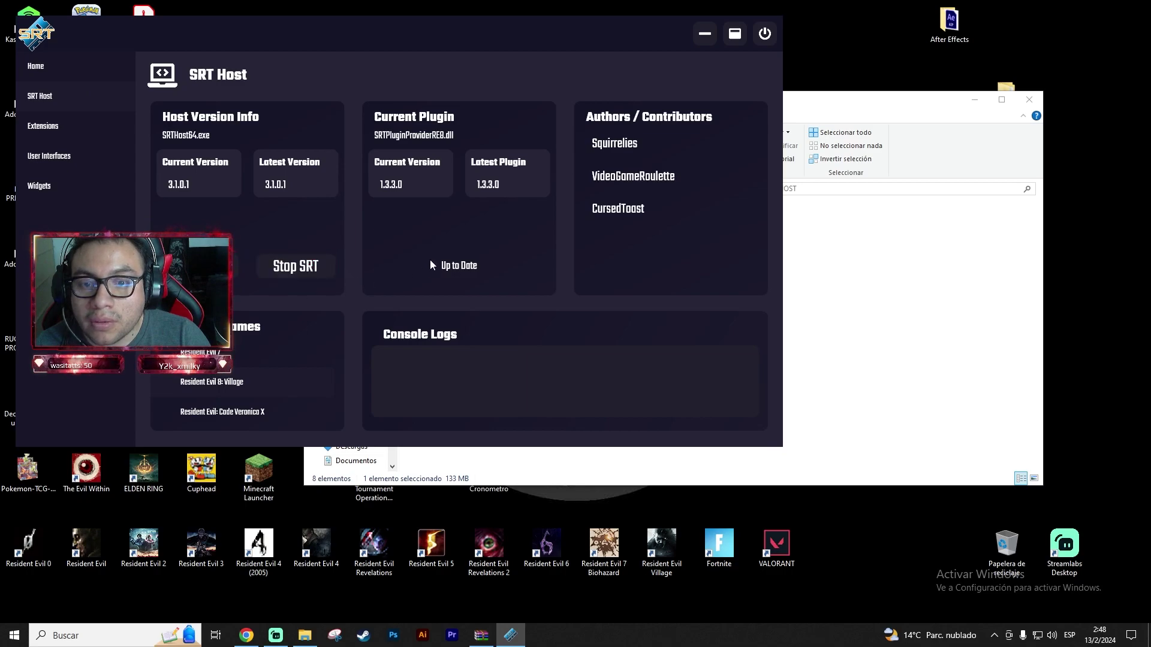
scroll(237, 414, up, 1)
scroll(236, 402, up, 3)
click(224, 381)
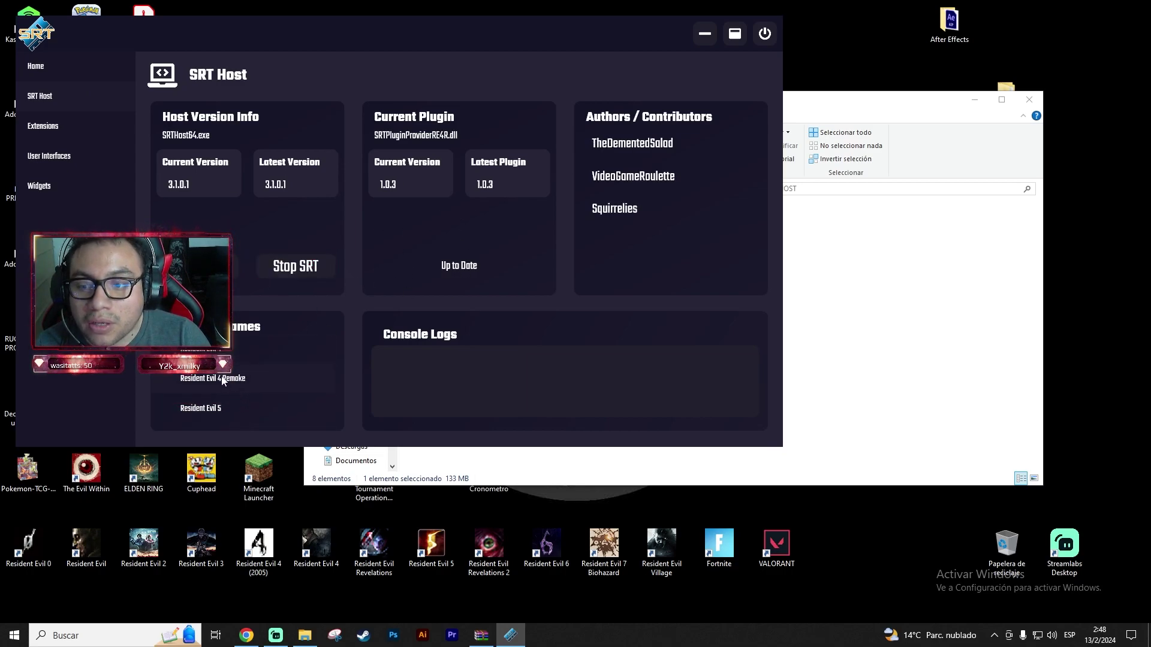
click(222, 355)
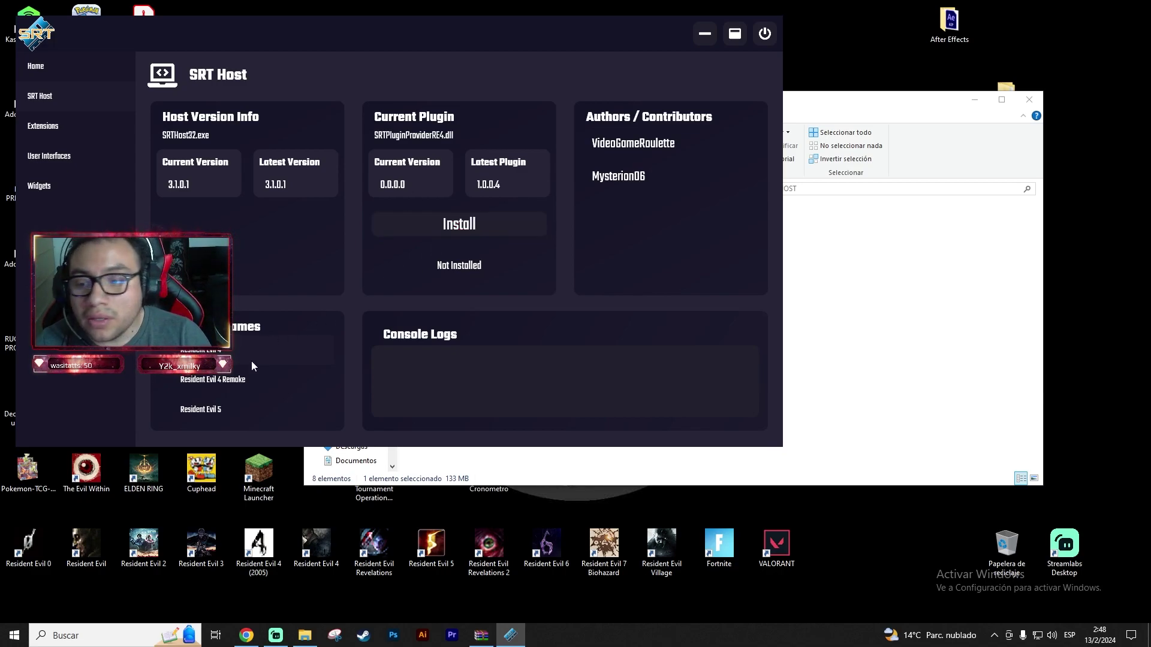
- Review the plugin extensions, and examine the version details of the available user interfaces, including Resident Evil 4 Remake, Dead Rising and Resident Evil 3 Remake
click(60, 131)
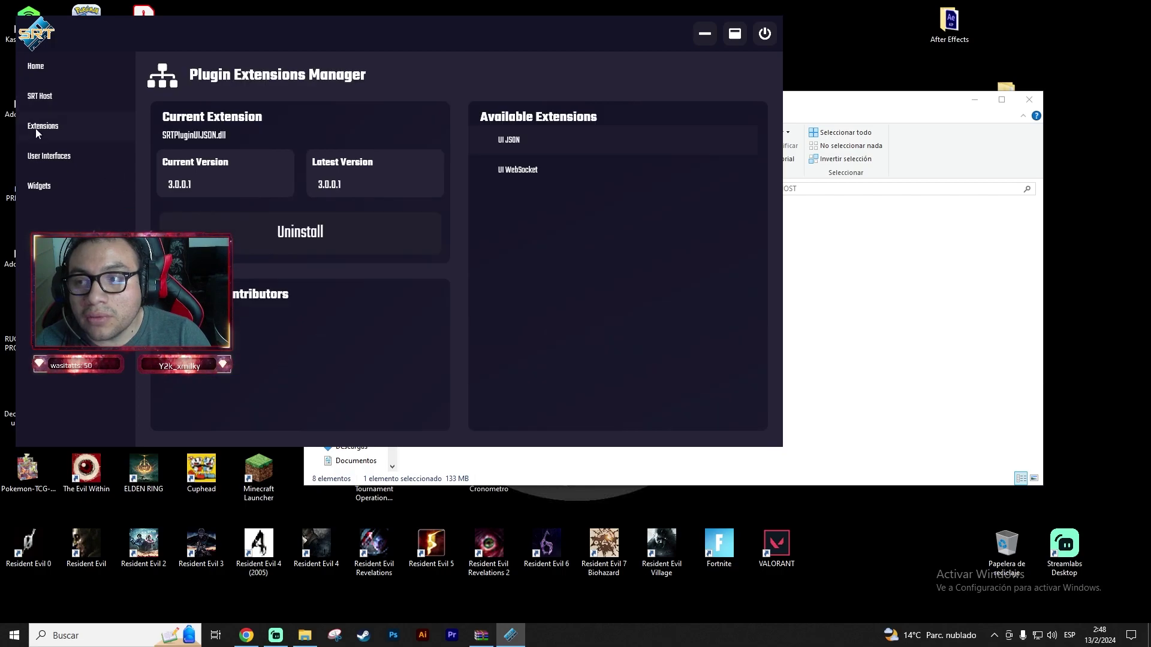
click(46, 162)
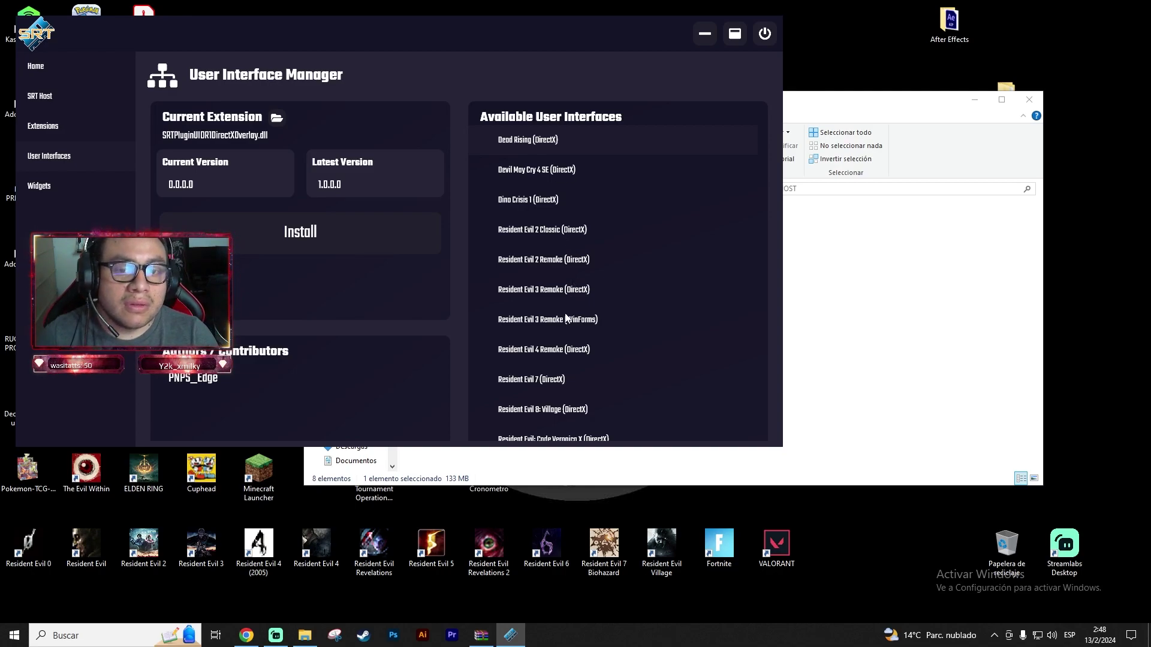
click(567, 349)
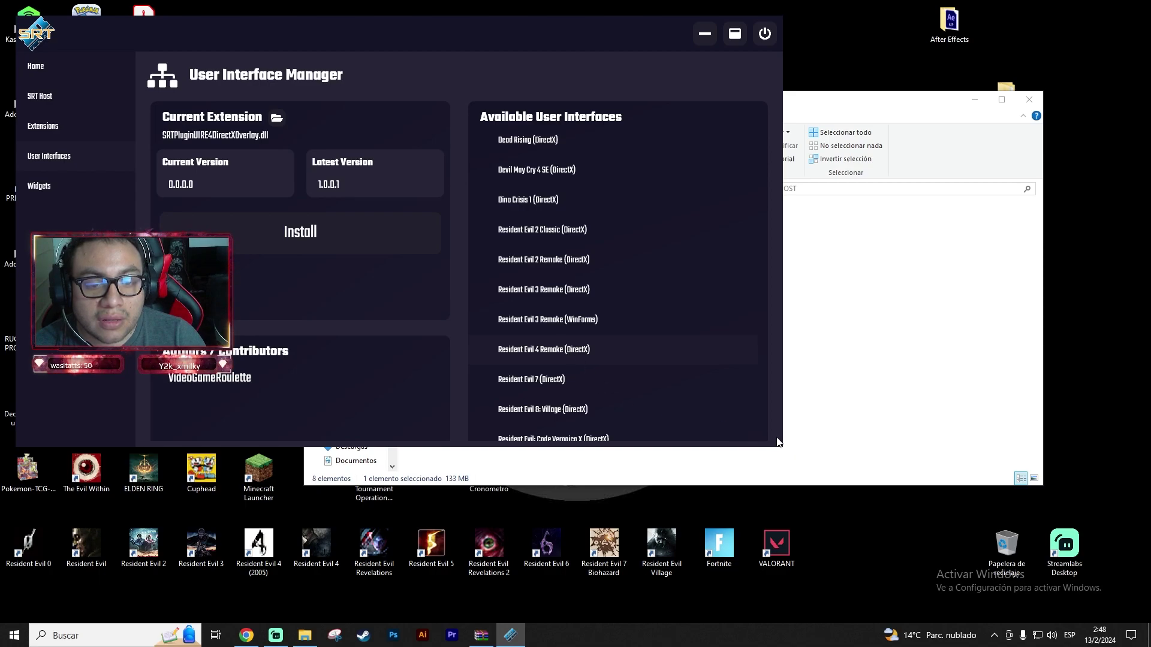
click(543, 441)
click(581, 287)
click(545, 175)
click(536, 143)
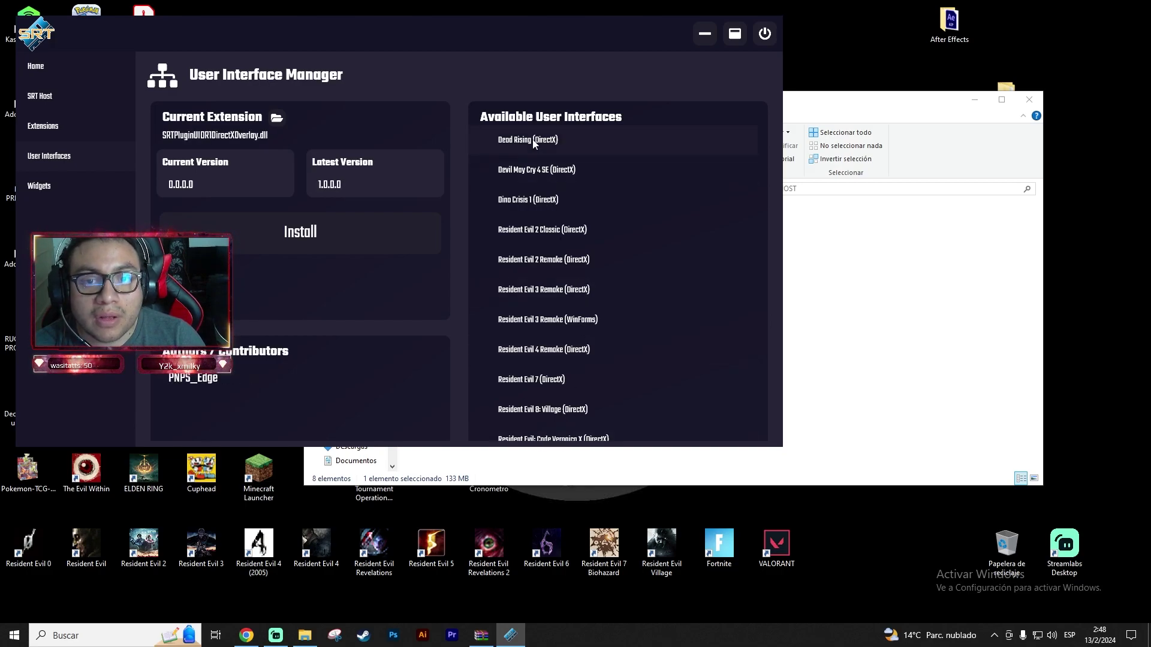
click(535, 203)
click(544, 240)
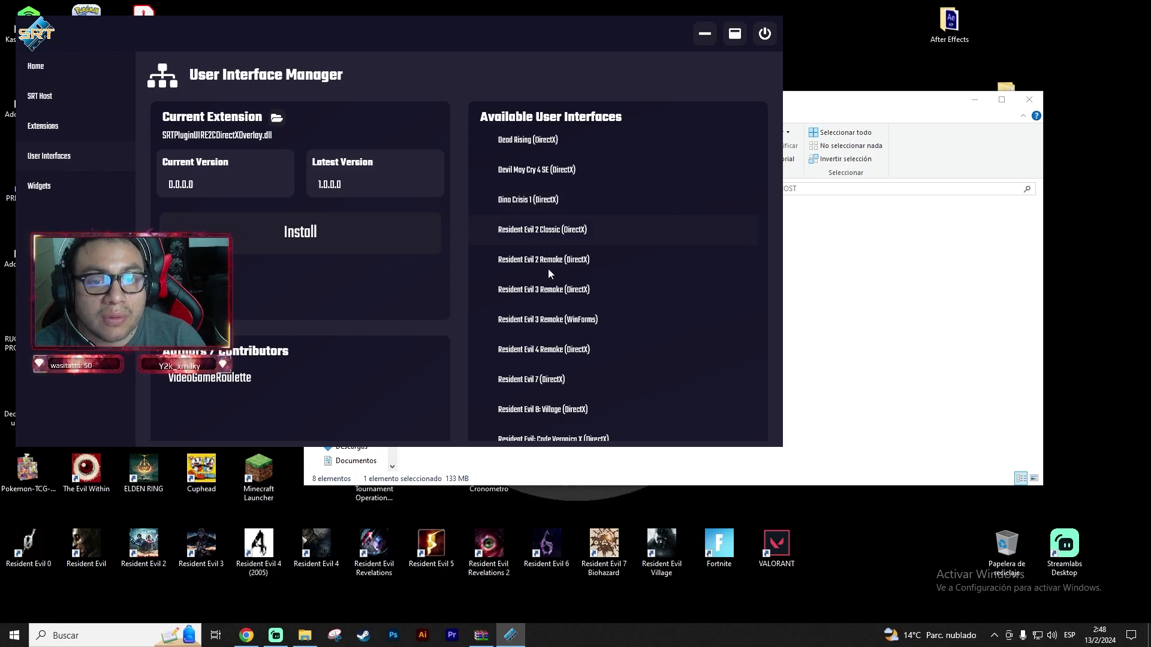
click(561, 291)
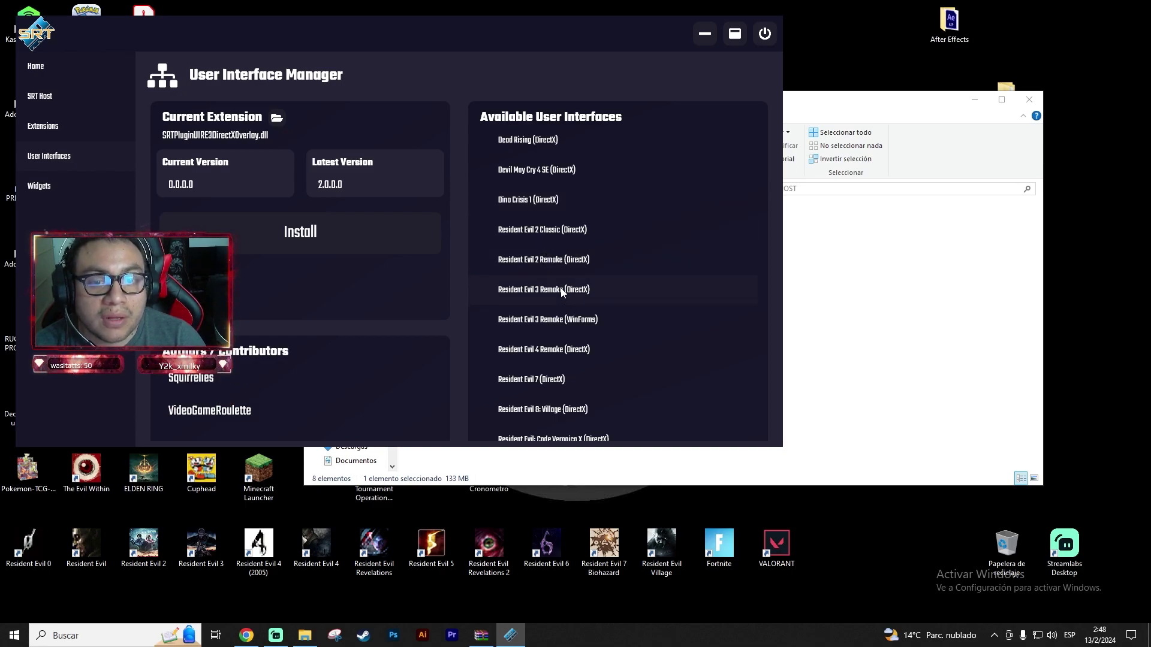
click(568, 325)
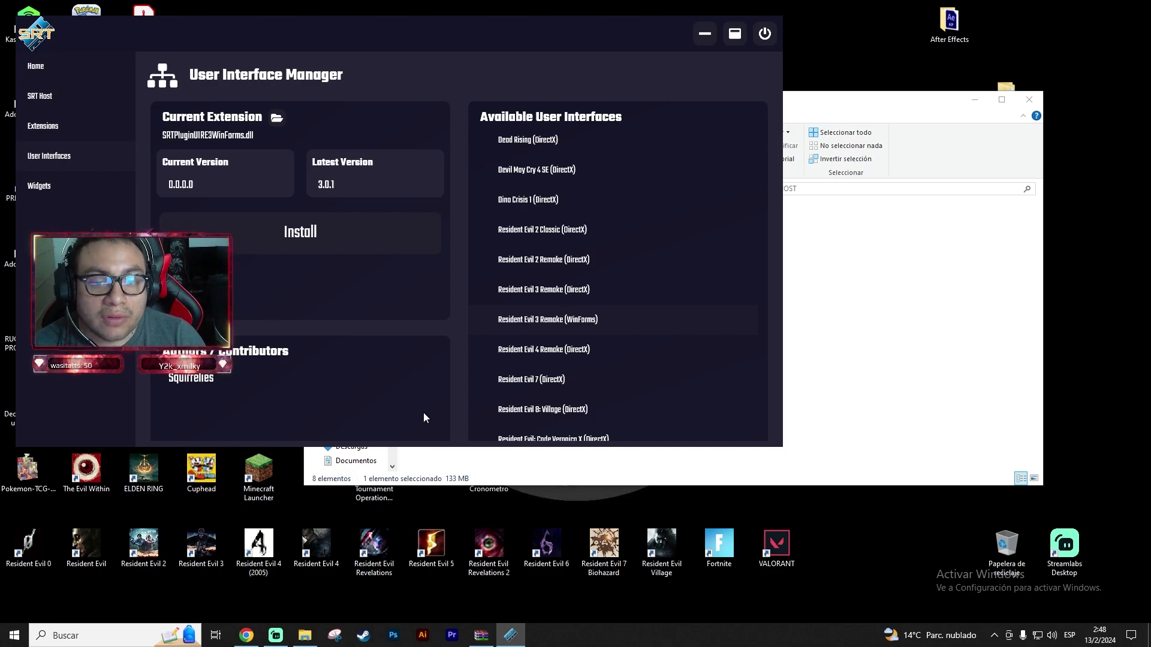
- Uninstall the Resident Evil 8: Village (DirectX) user interface
click(39, 187)
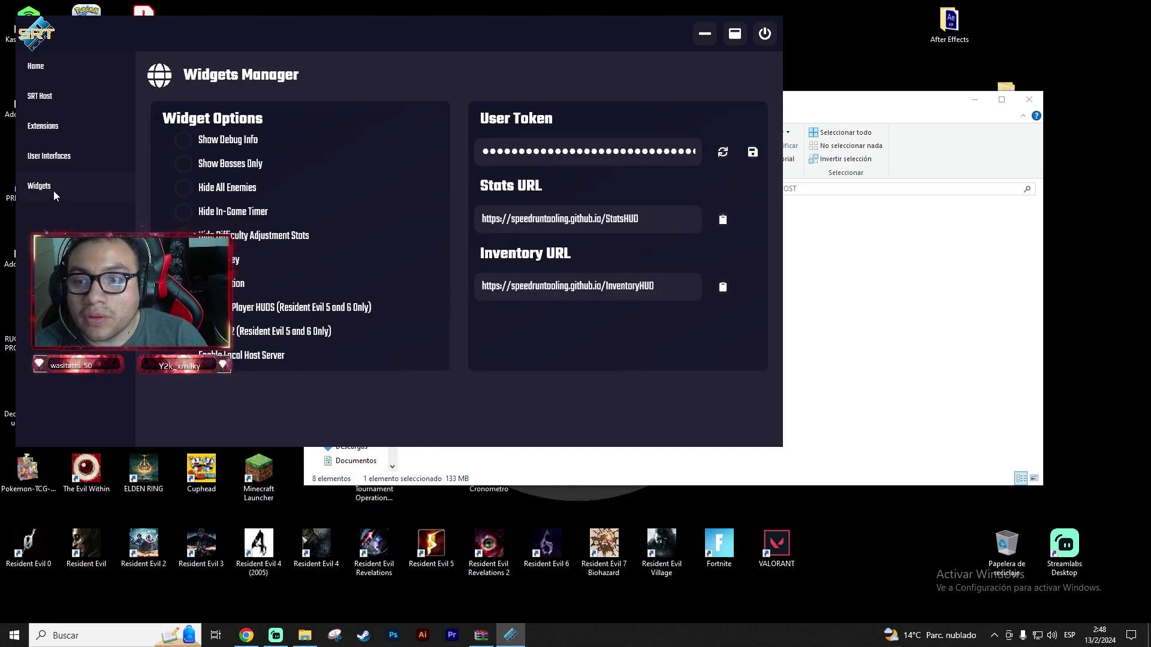
click(50, 156)
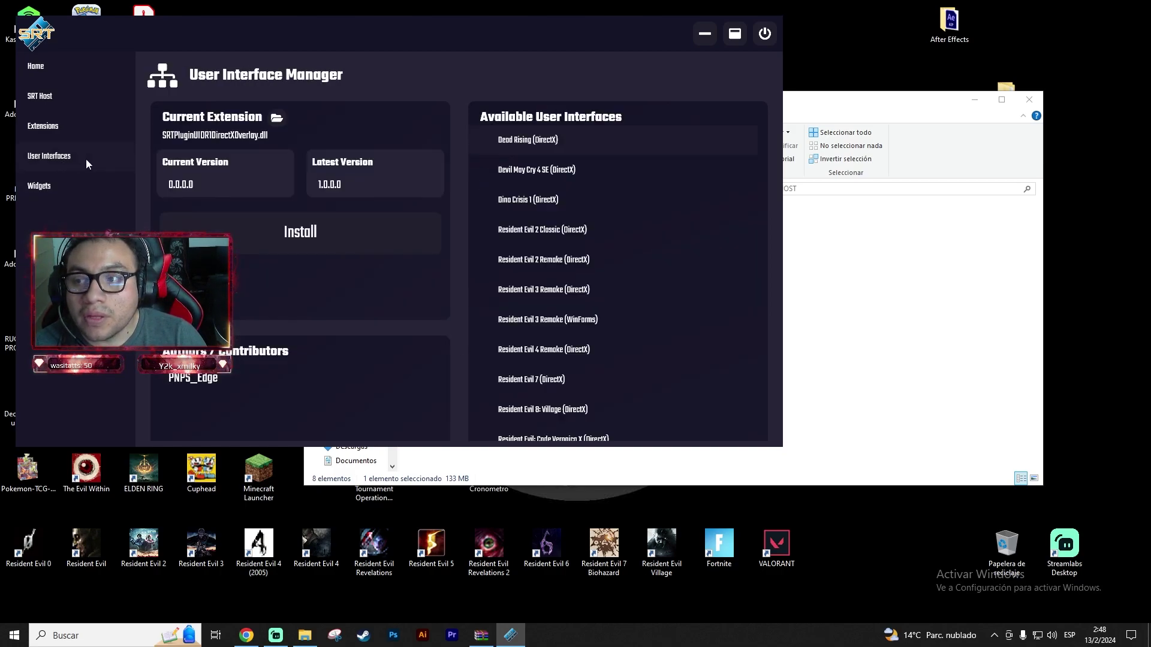
click(557, 352)
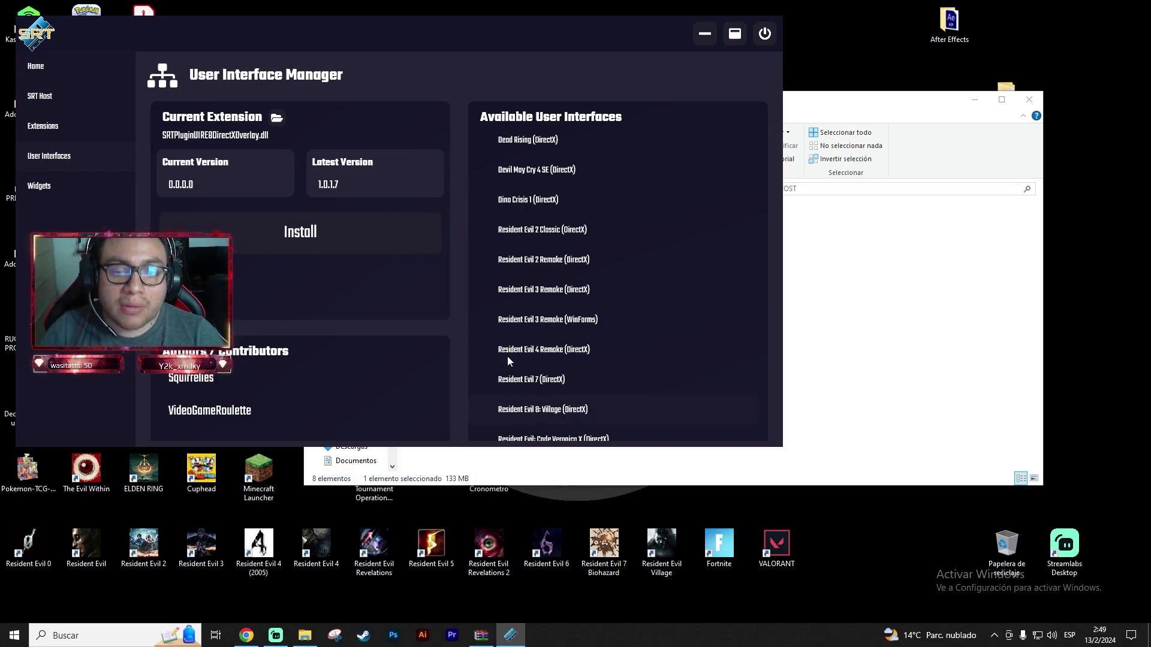
- Check the plugins folder inside SRT HOST, close it, and install the Resident Evil 8: Village (DirectX) user interface
click(977, 312)
double_click(434, 225)
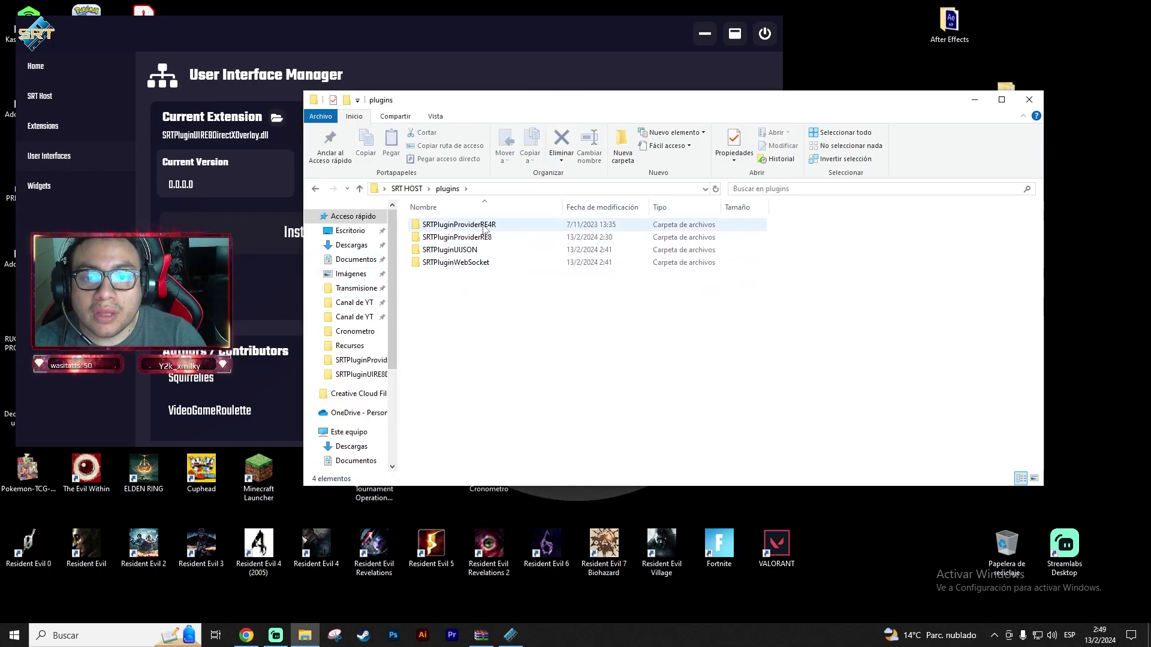
click(1029, 100)
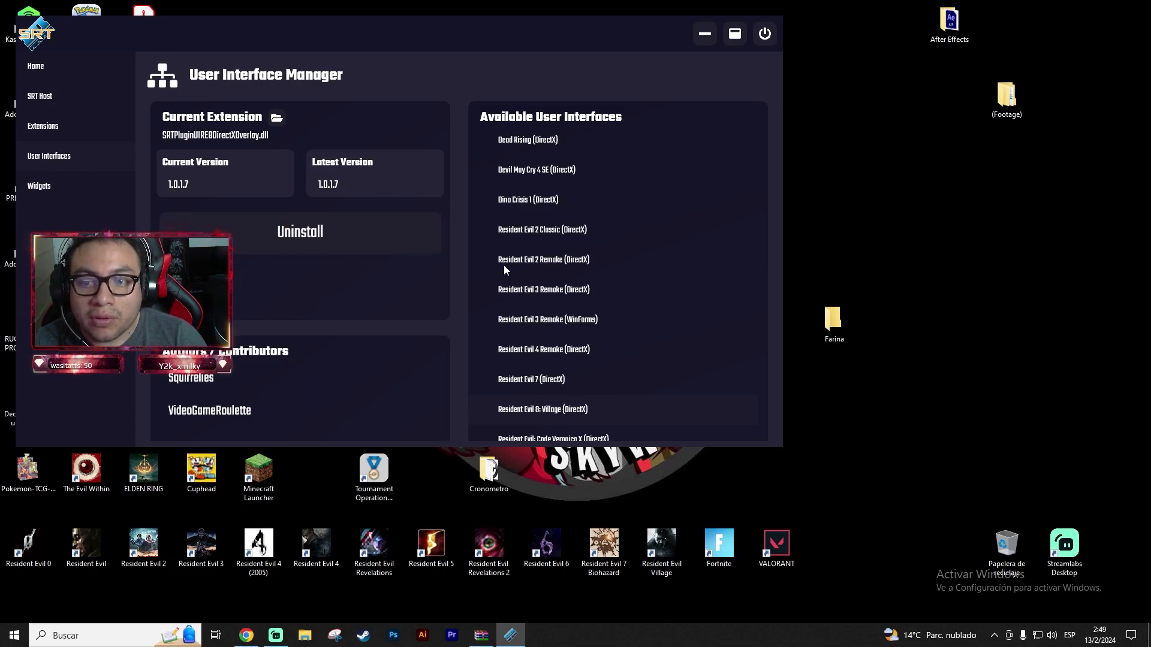
- Examine the SRTPluginUIRE8DirectXOverlay folder and its location among the installed plugins
click(276, 119)
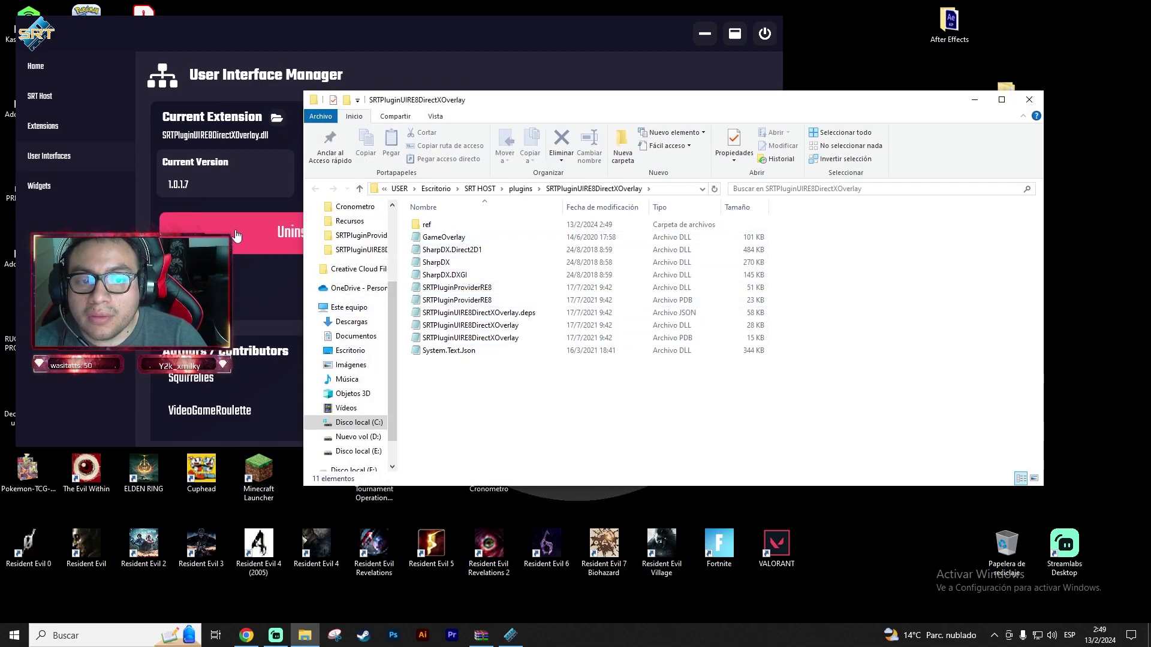
click(512, 190)
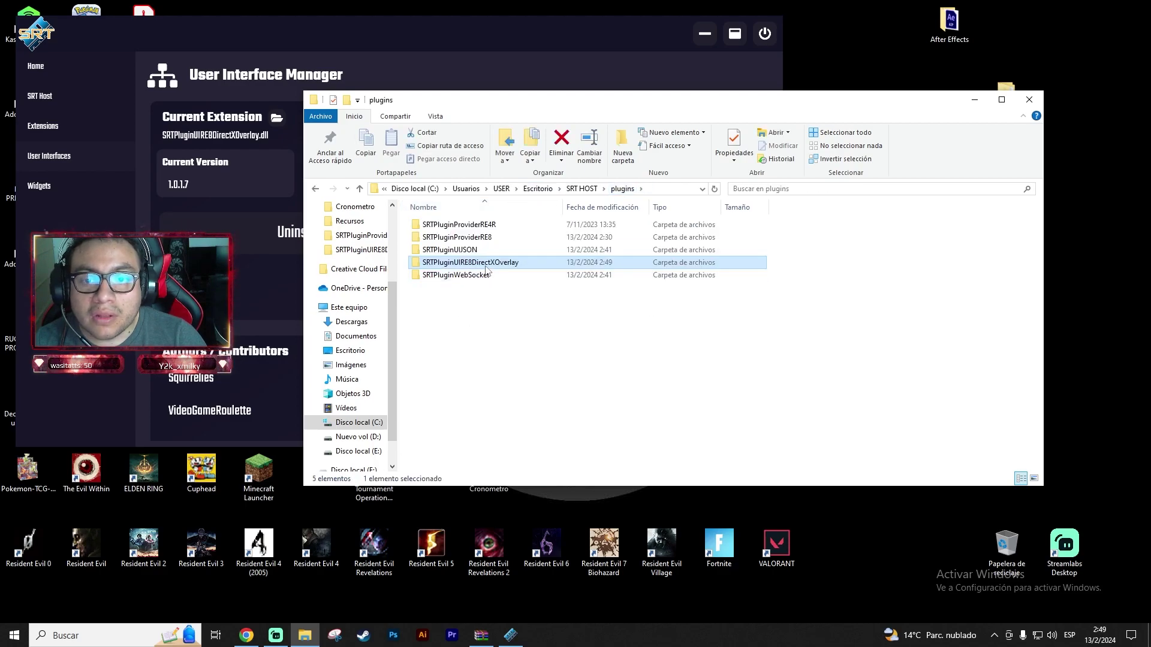
double_click(489, 264)
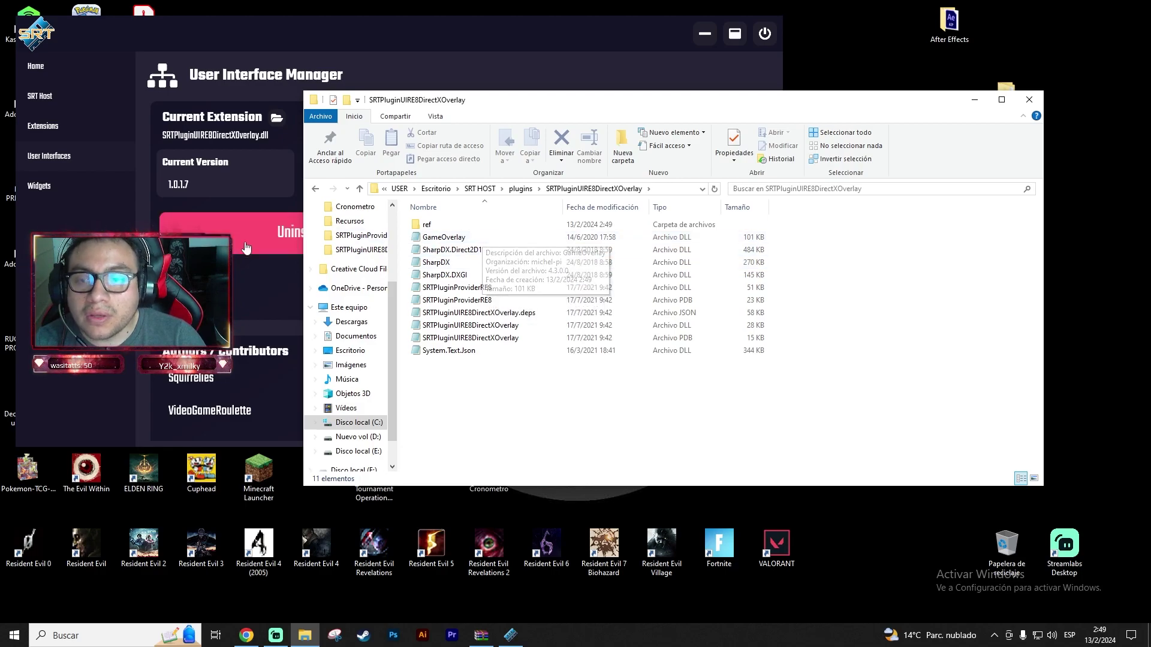
- Return to the plugin manager and select Resident Evil 8: Village as the SRT Host game
click(204, 281)
click(57, 130)
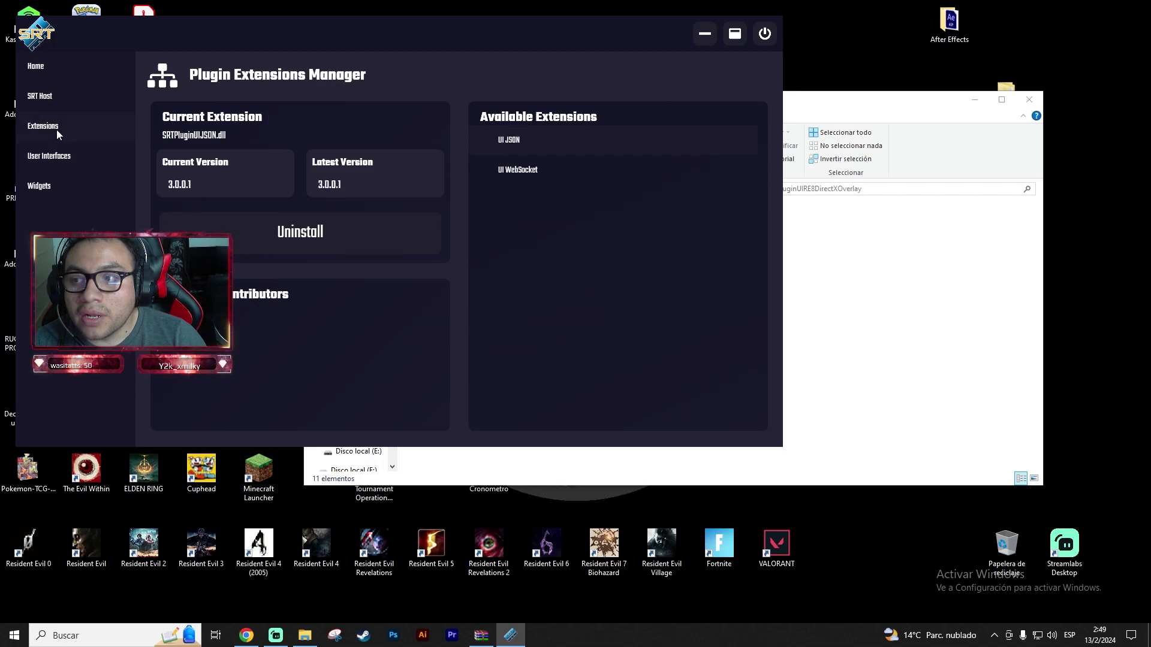
click(56, 94)
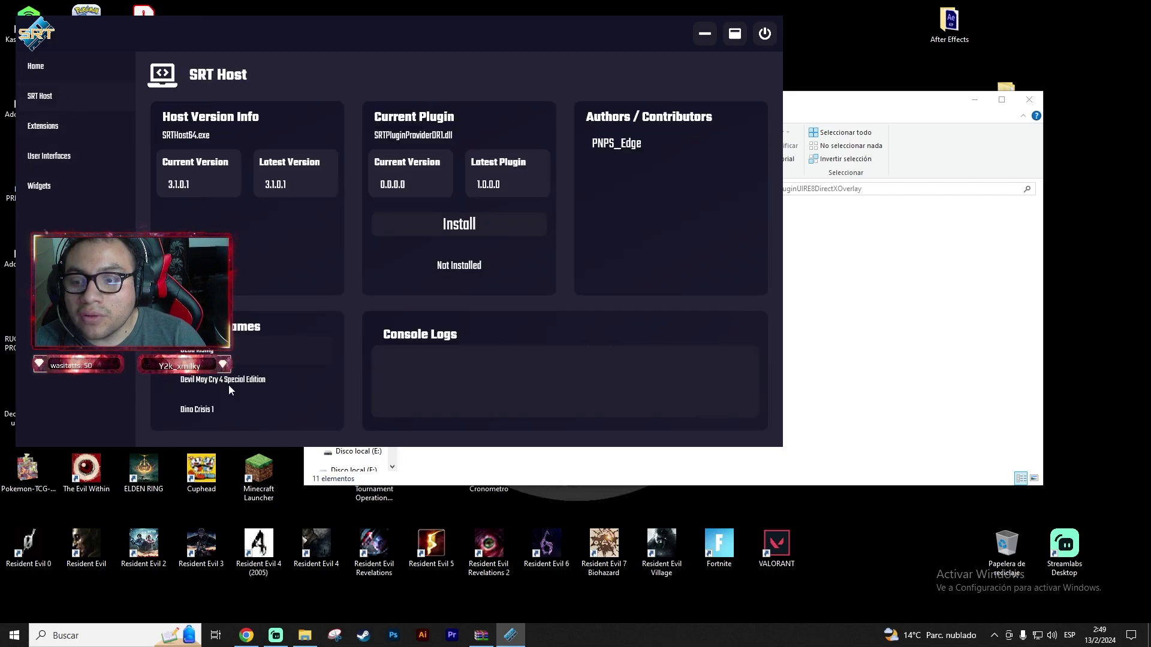
scroll(230, 384, down, 10)
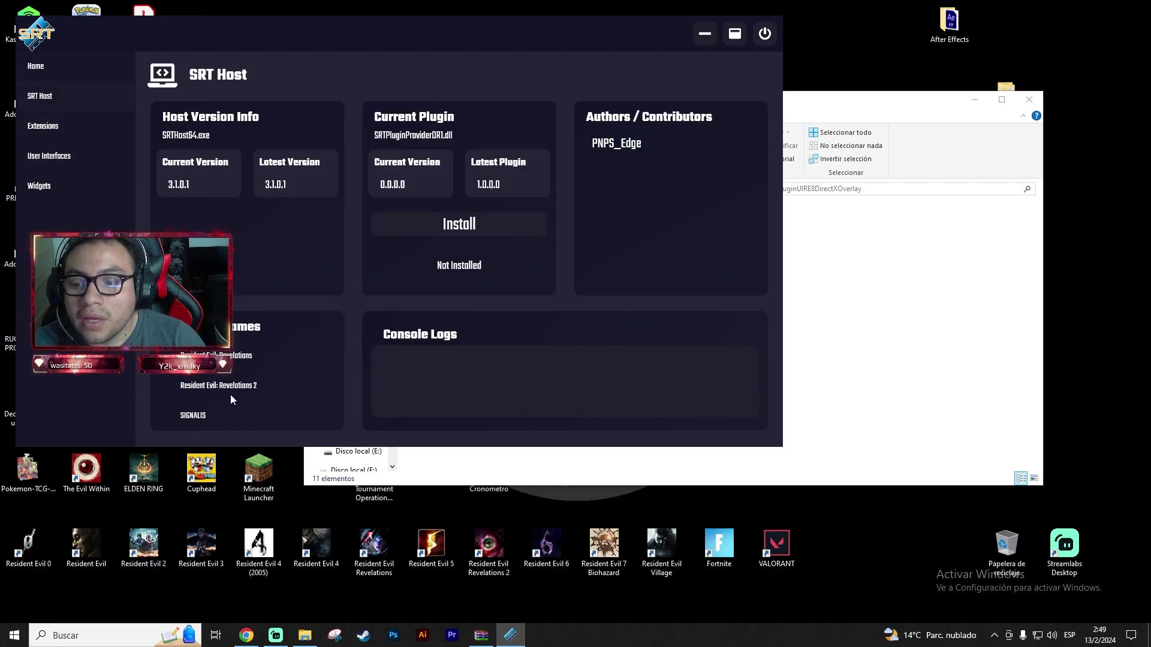
scroll(242, 396, up, 2)
click(240, 352)
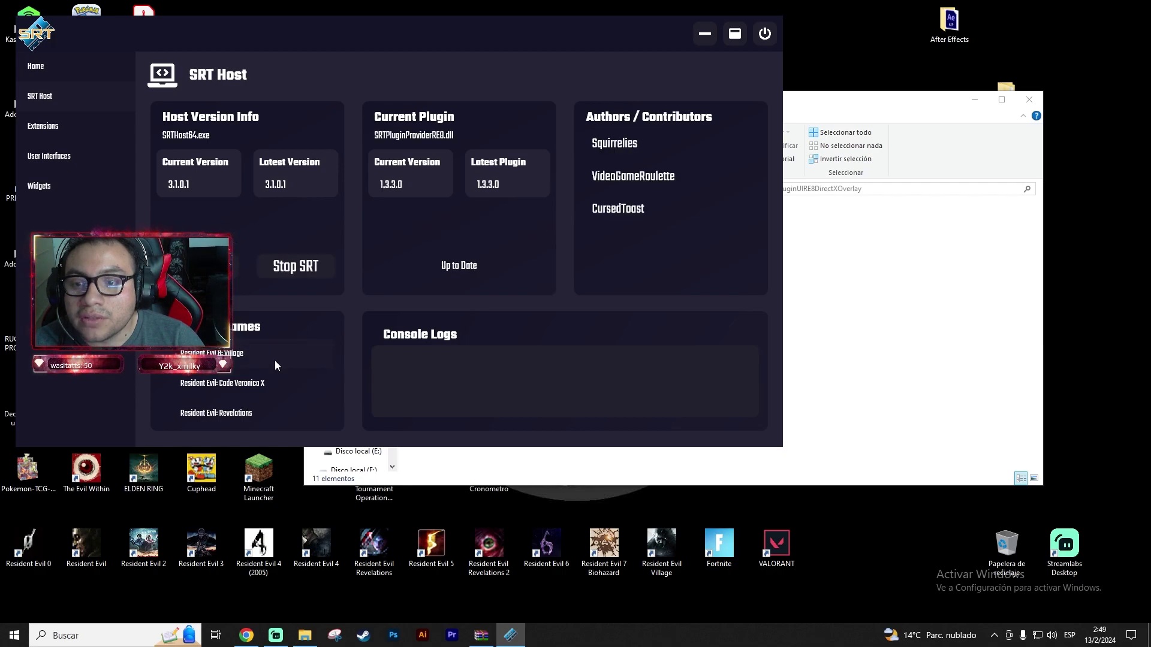
- Check the files in the SRTPluginProviderRE8 plugin folder, and return to the SRT HOST folder
click(877, 280)
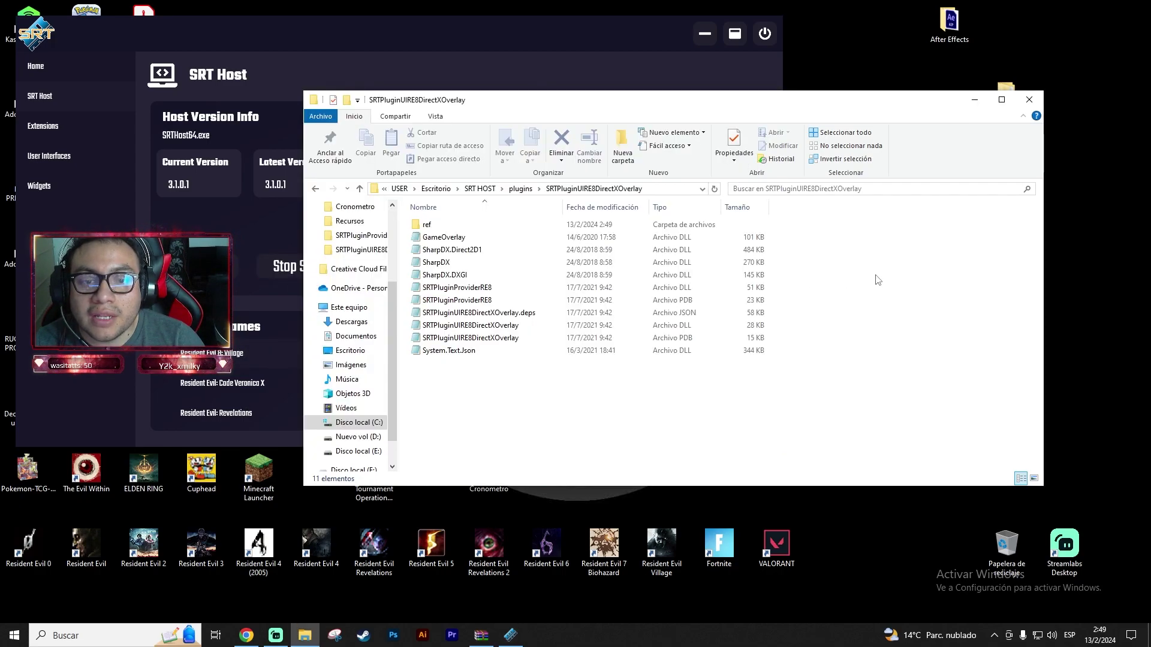
click(520, 188)
double_click(473, 238)
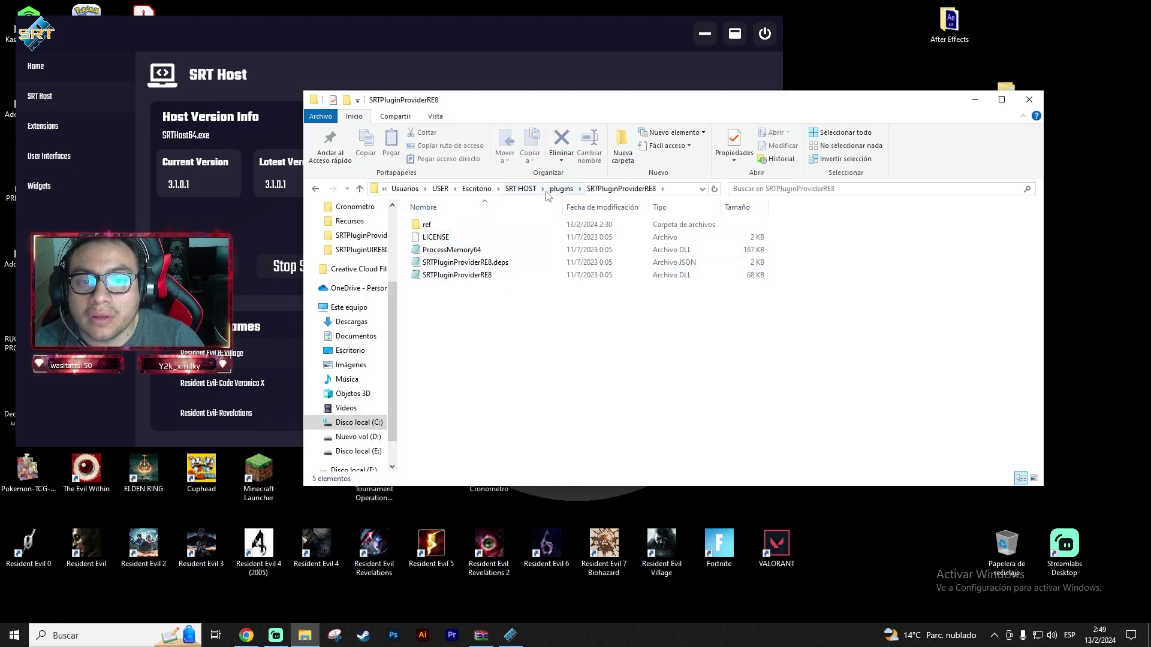
click(528, 190)
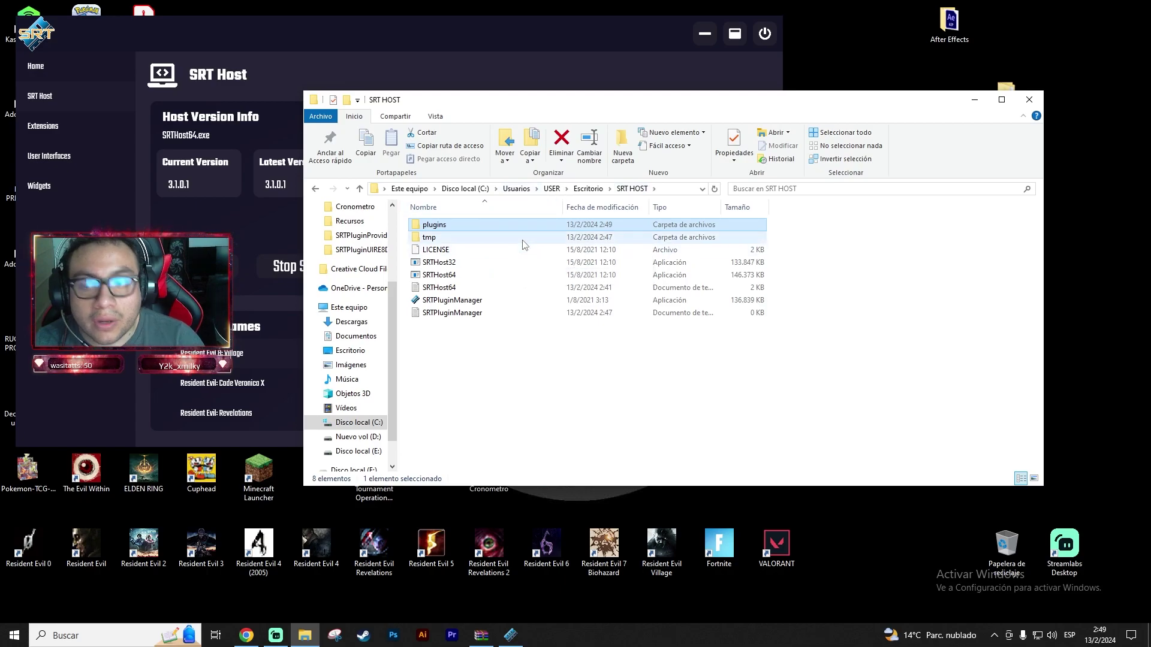
- Launch Resident Evil Village to its main menu, start SRT for it in the plugin manager, and minimize the manager
double_click(654, 548)
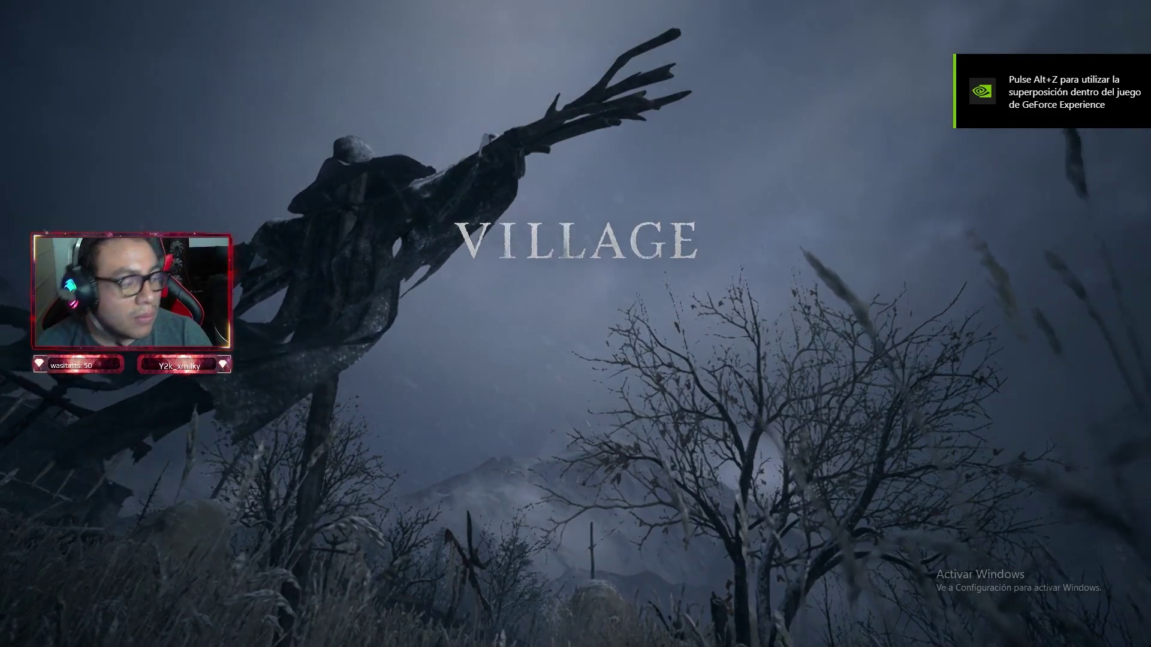
key(f)
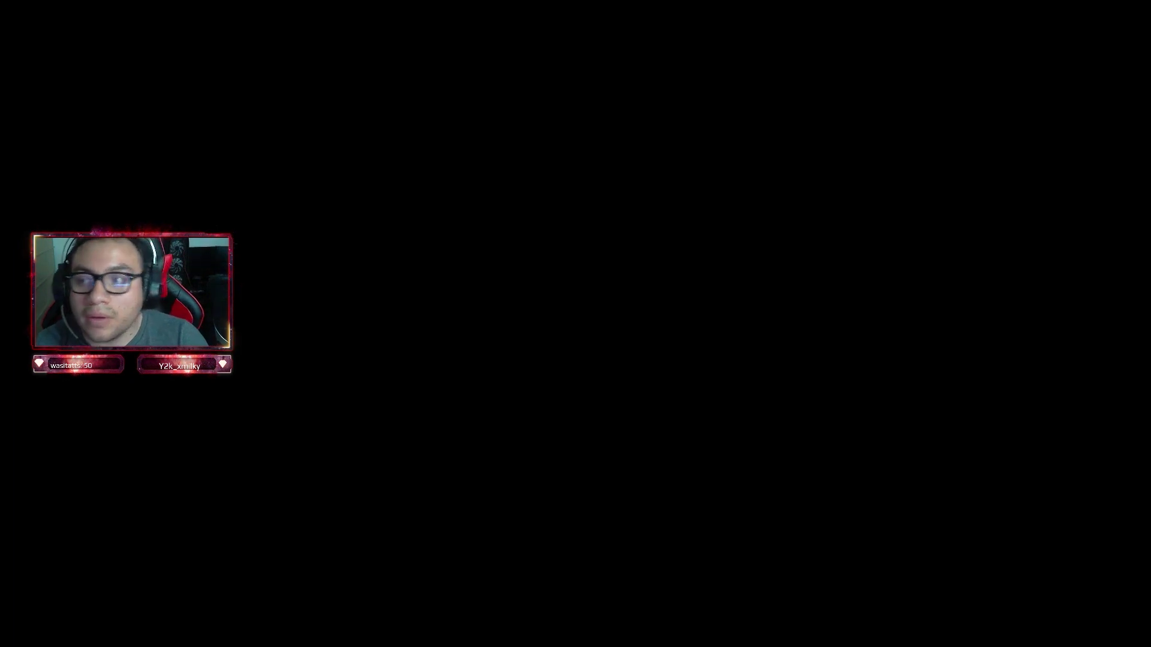
key(alt+Tab)
click(199, 267)
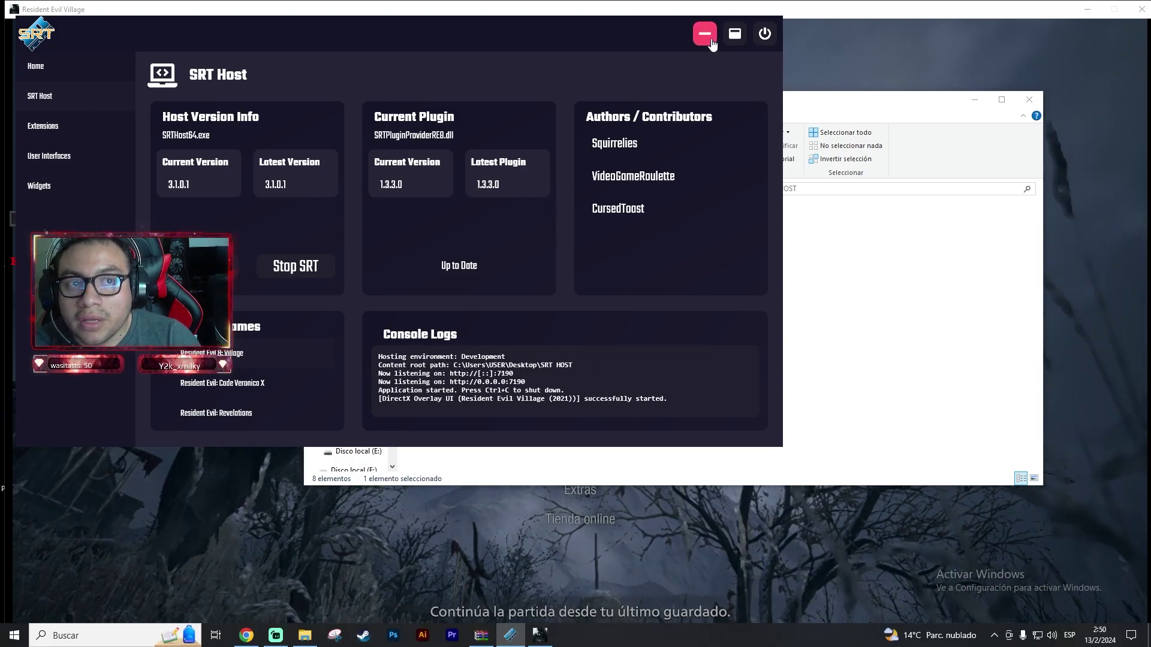
click(705, 34)
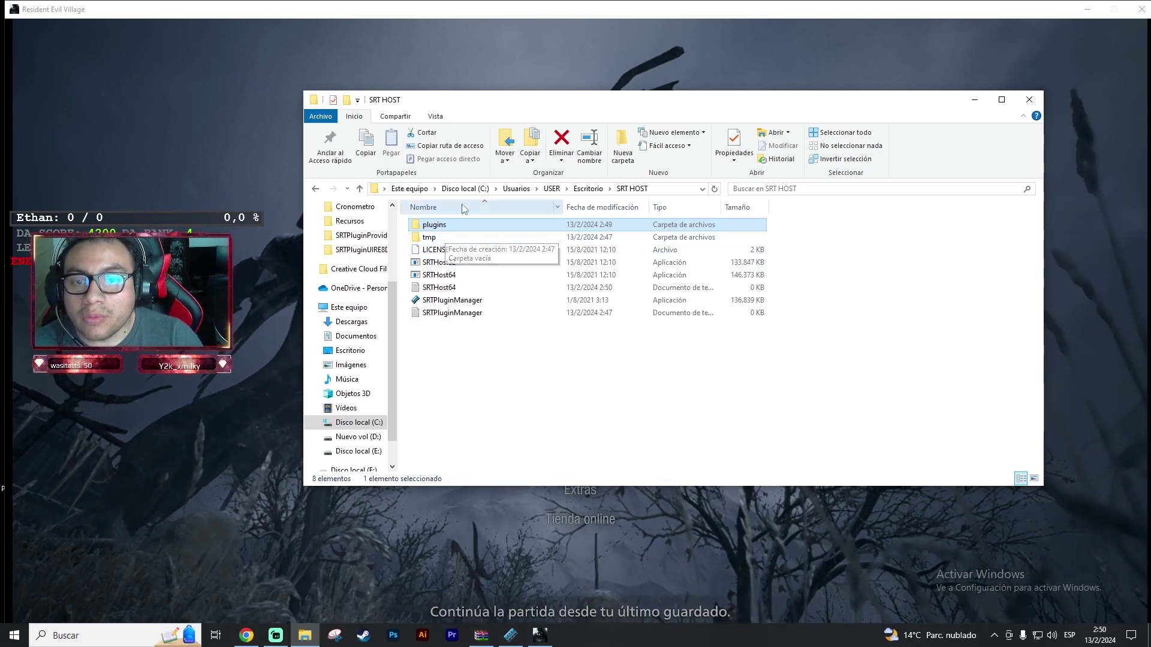
- Move the SRT HOST window clear of the overlay and inspect the SRTPluginProviderRE4R and SRTPluginUIRE8DirectXOverlay plugin folders
drag(620, 100, 753, 95)
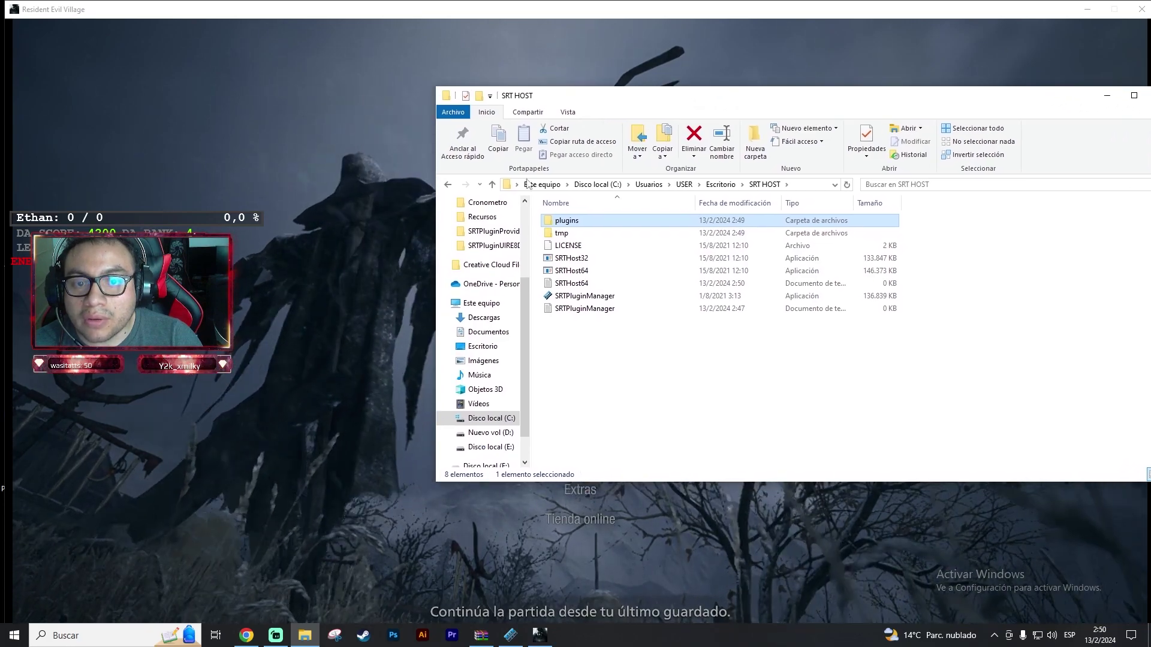
double_click(602, 223)
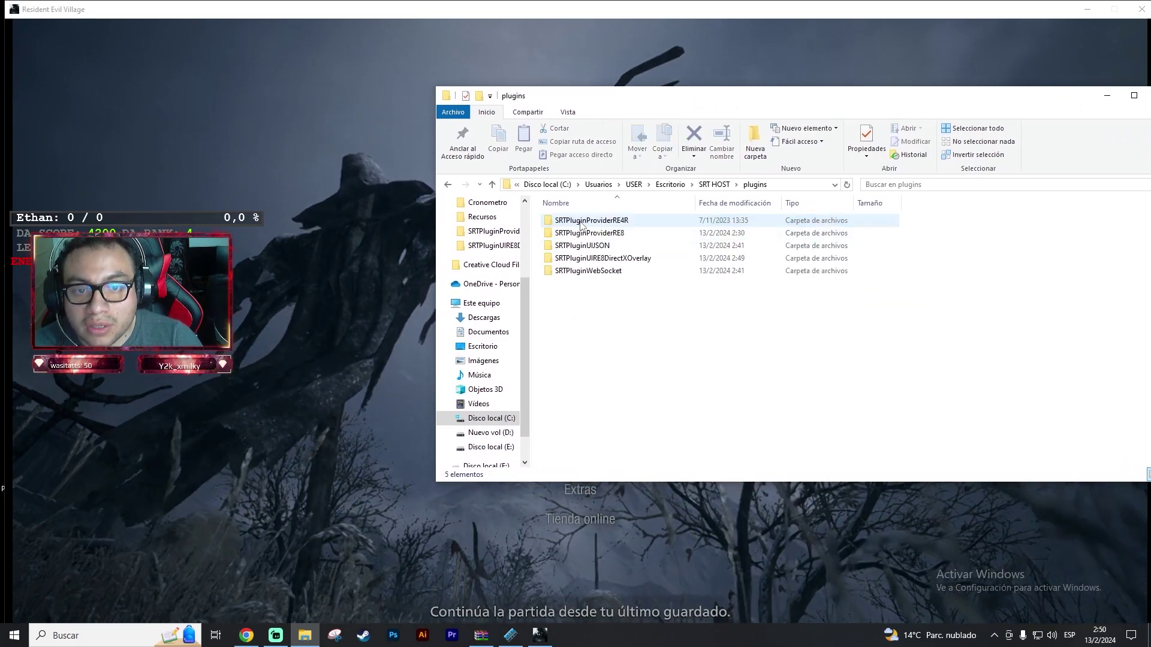
double_click(604, 222)
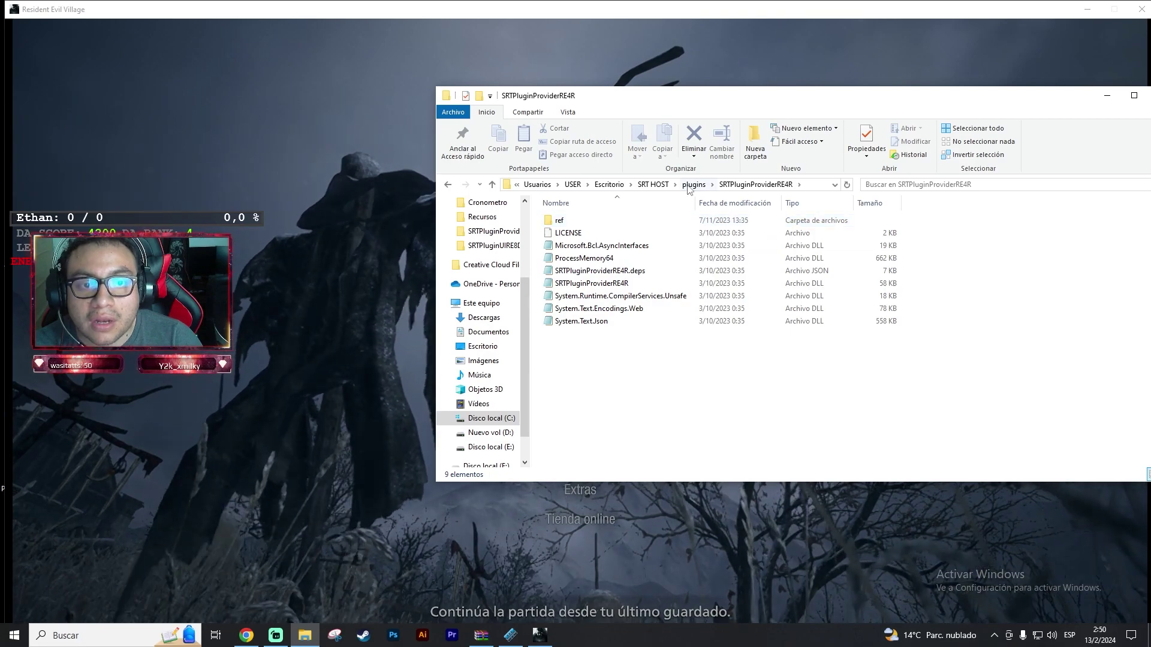
click(693, 186)
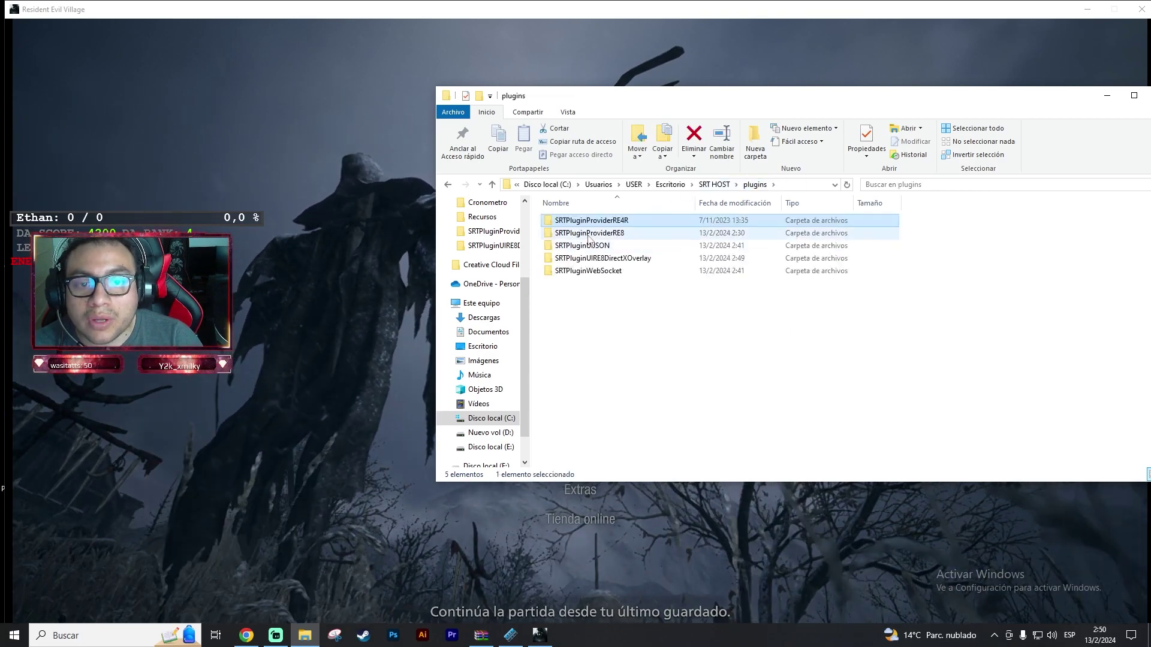
double_click(623, 221)
click(653, 184)
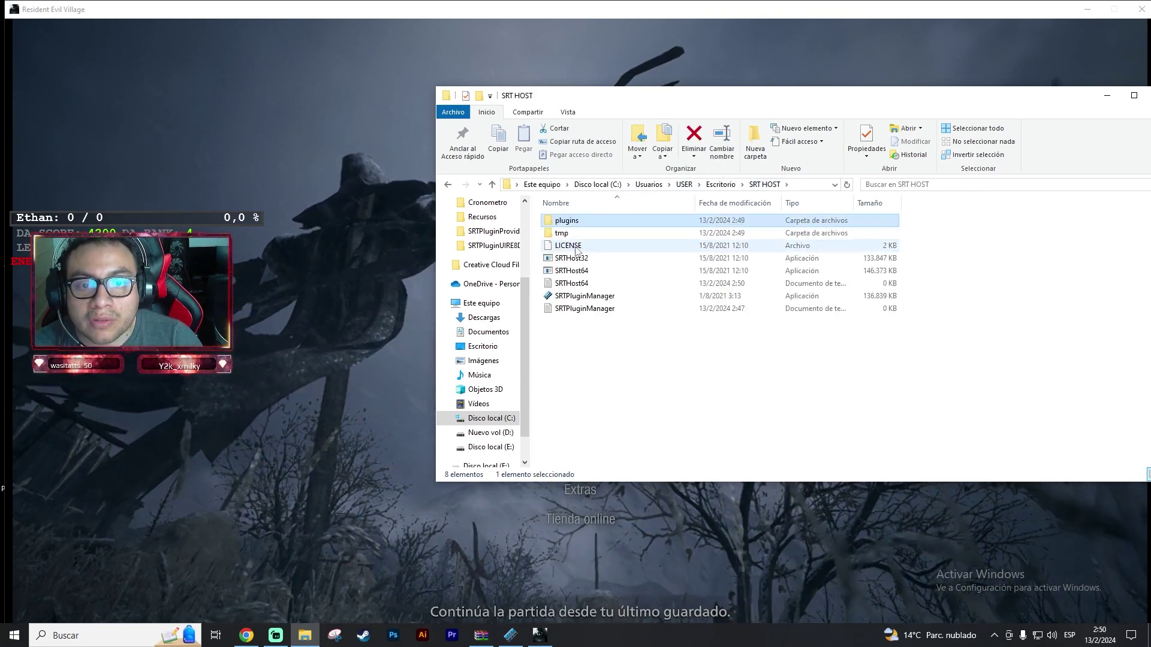
double_click(567, 221)
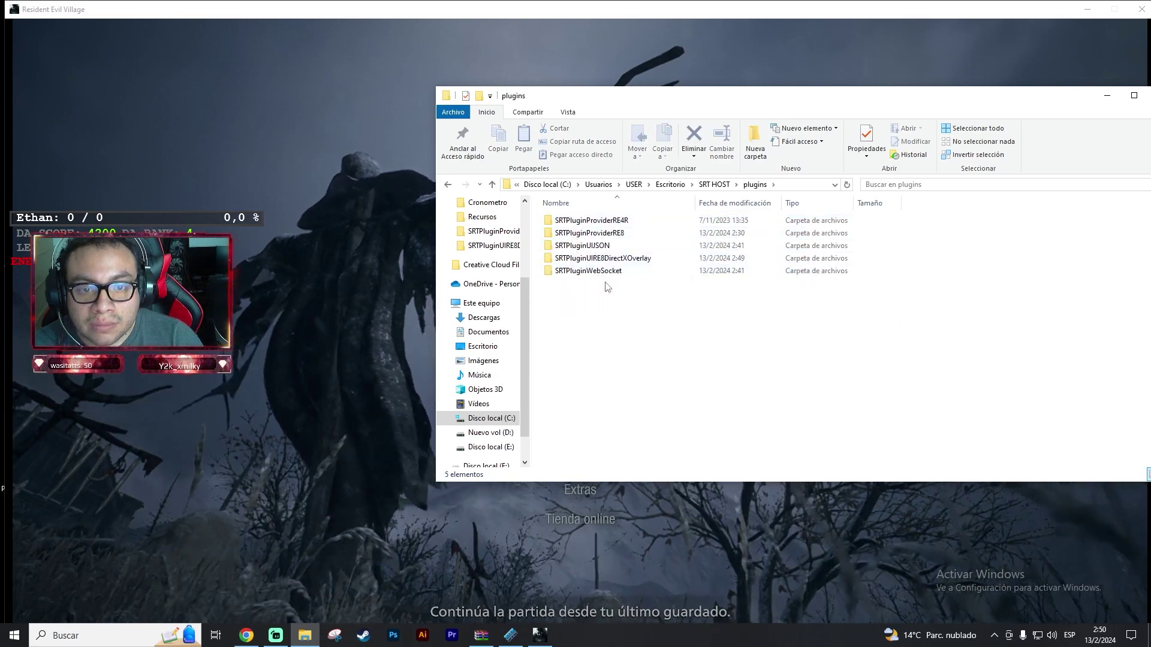
double_click(612, 259)
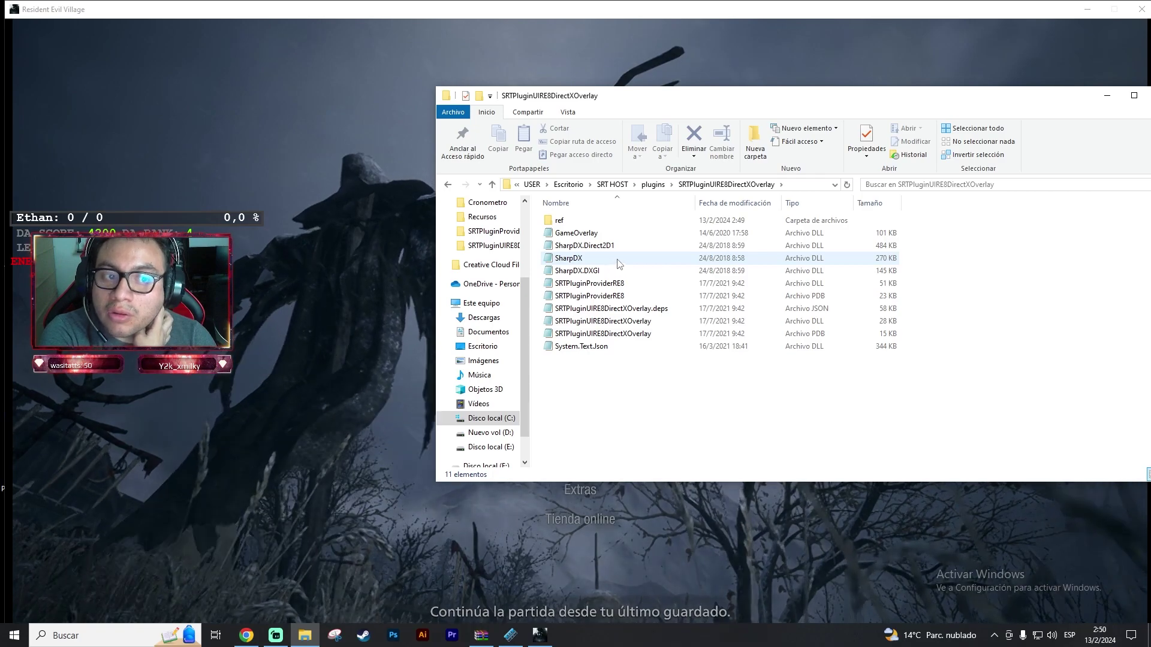
drag(709, 98, 553, 195)
- Switch to Resident Evil Village and load the slot 4 save, Castillo Dimitrescu - Cuarto del mercader
click(1004, 193)
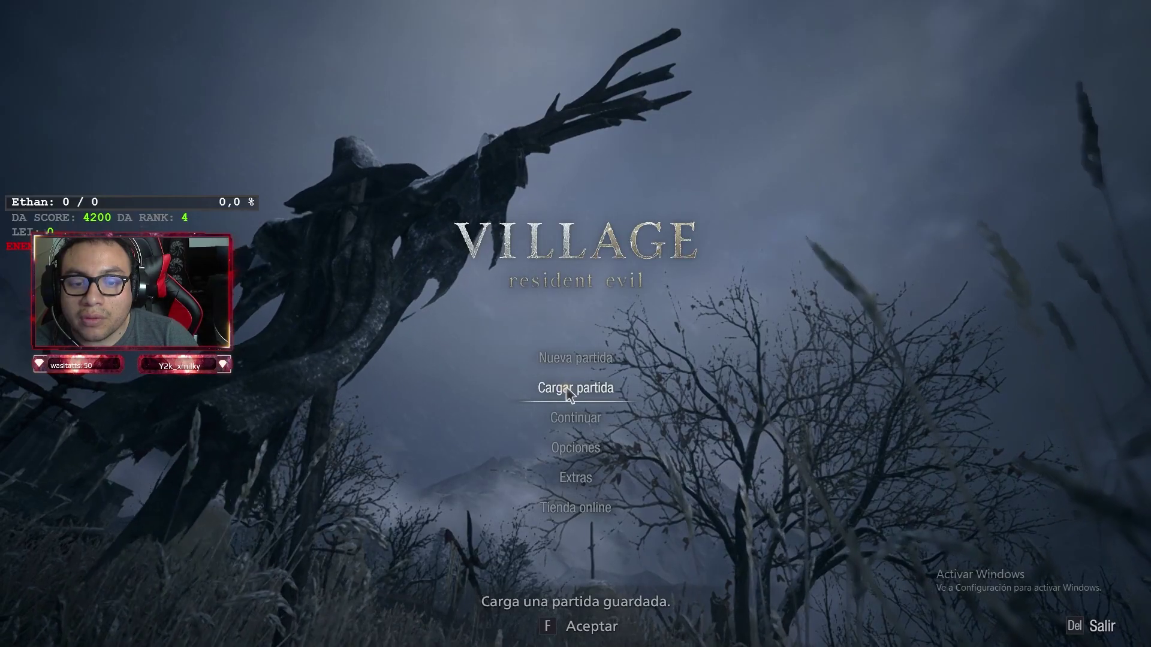
click(566, 387)
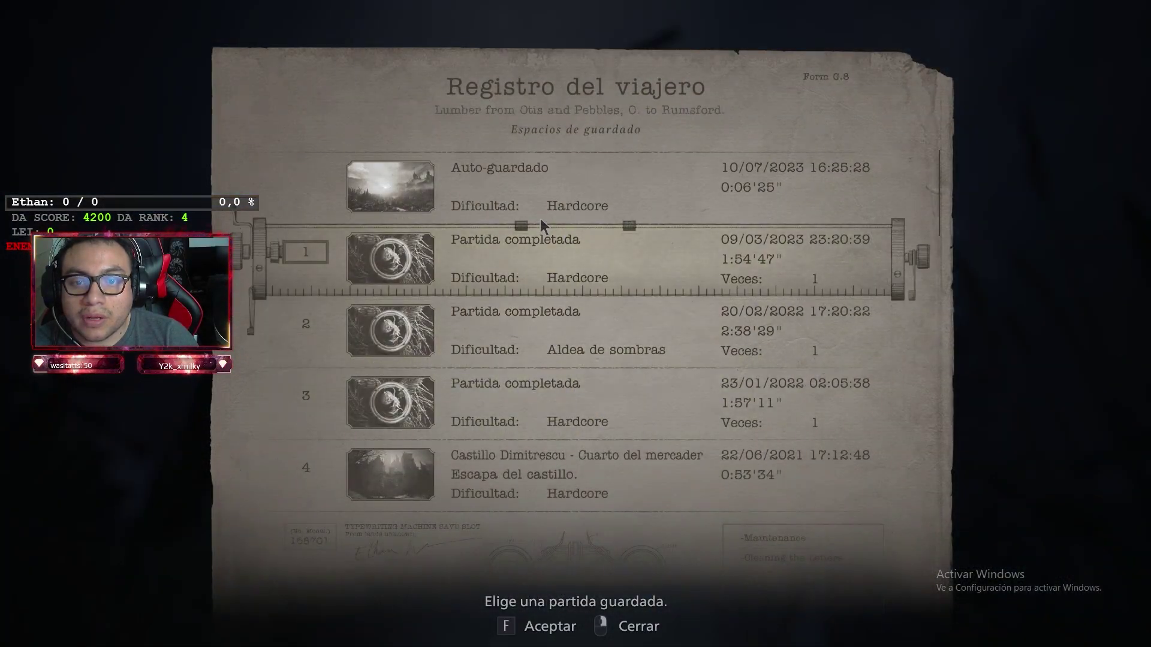
click(537, 280)
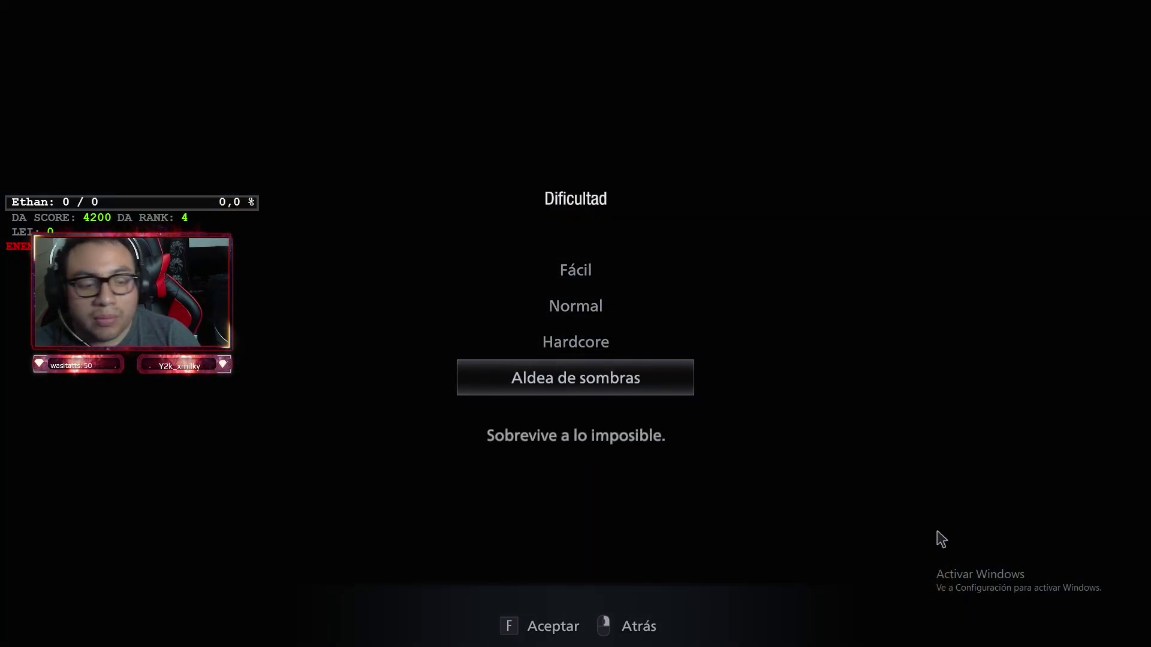
right_click(916, 532)
scroll(611, 383, down, 3)
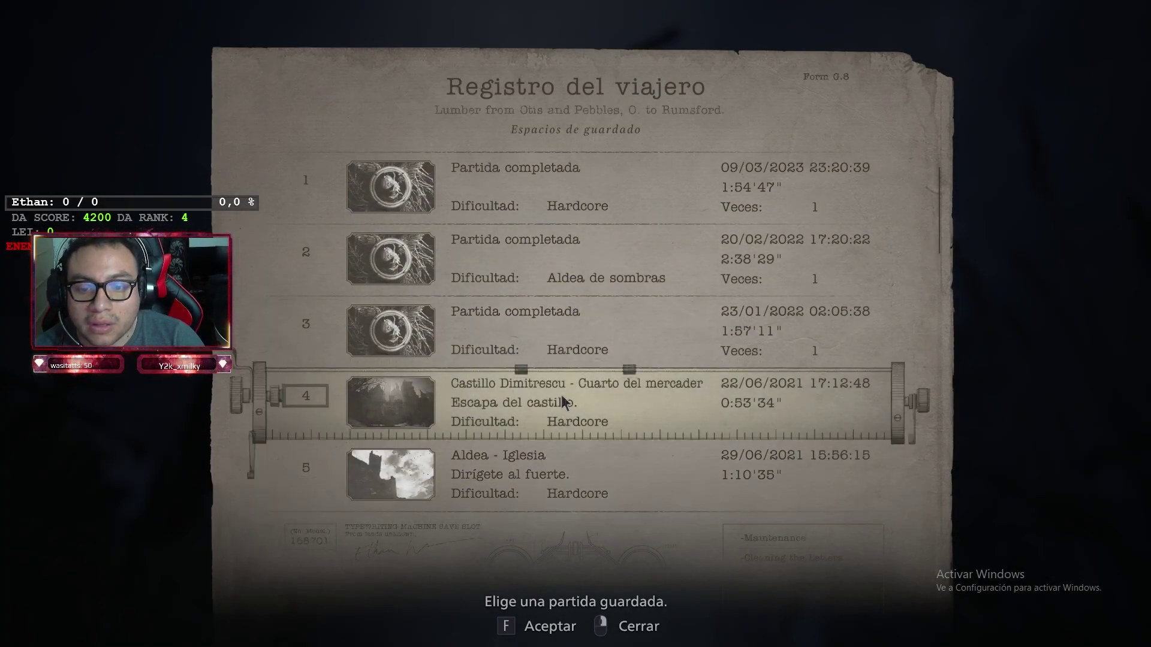
click(561, 395)
click(618, 371)
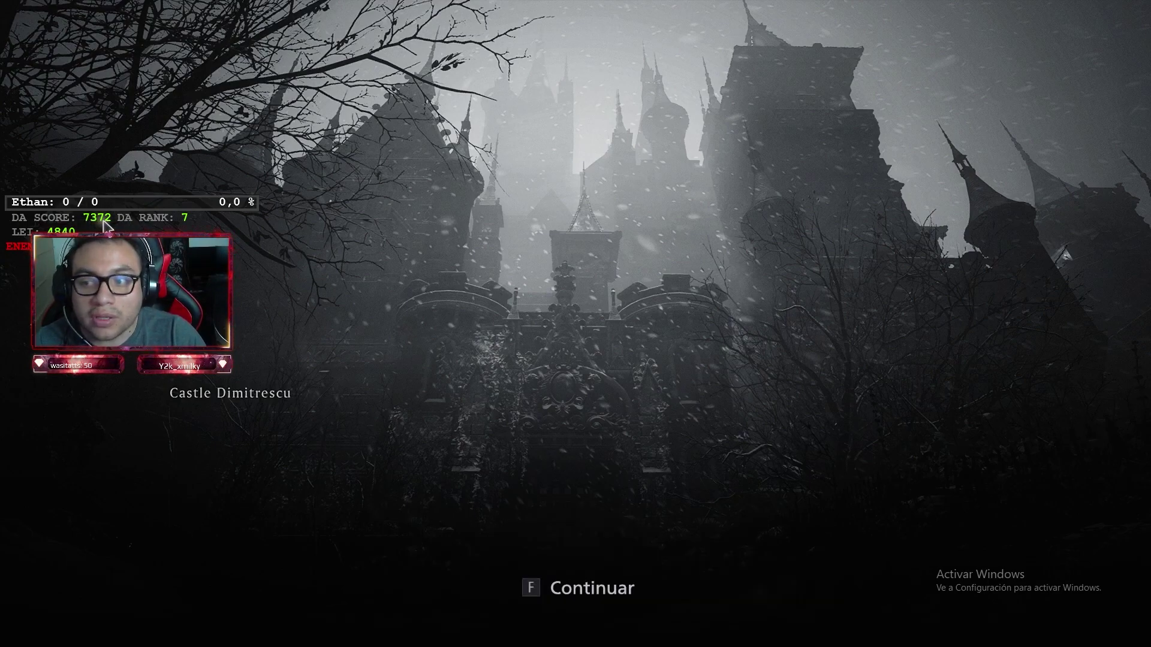
key(f)
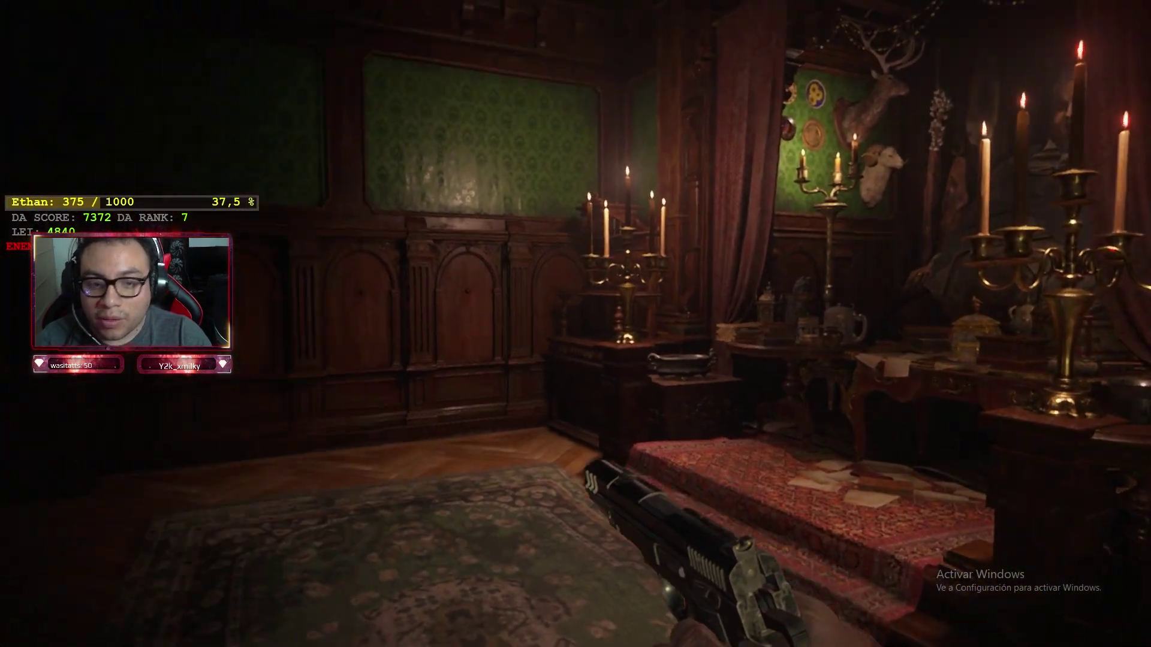
- Walk through Castle Dimitrescu and take damage from the enemy to check the overlay's health, DA score and rank readings
key(w)
key(w)
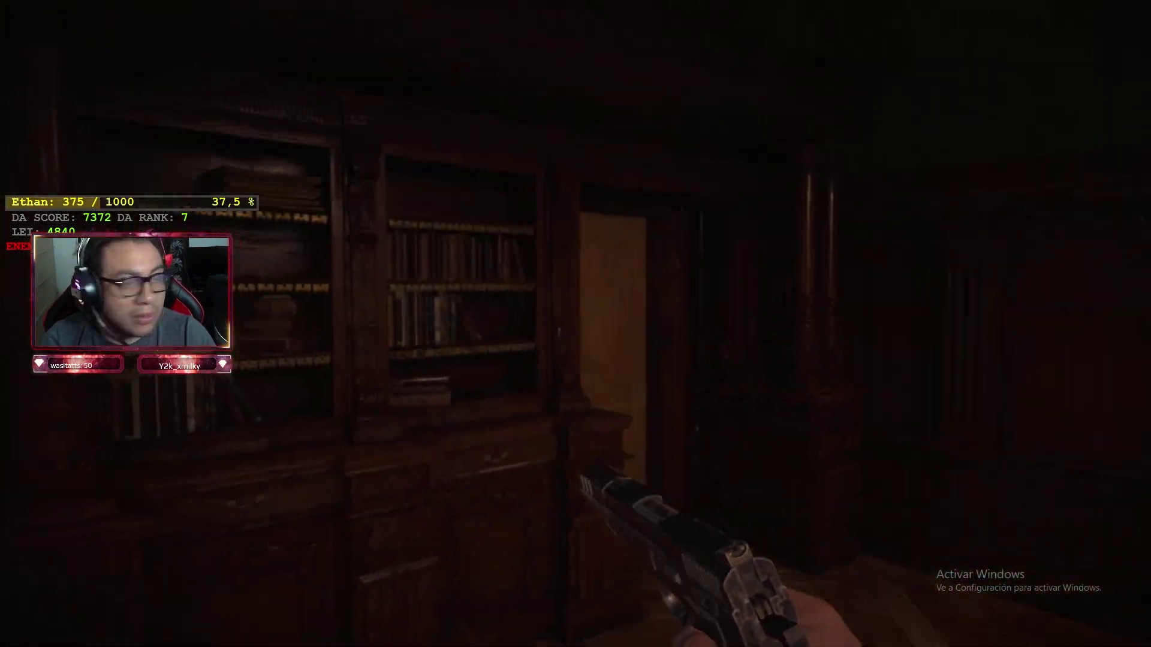
key(f)
key(w)
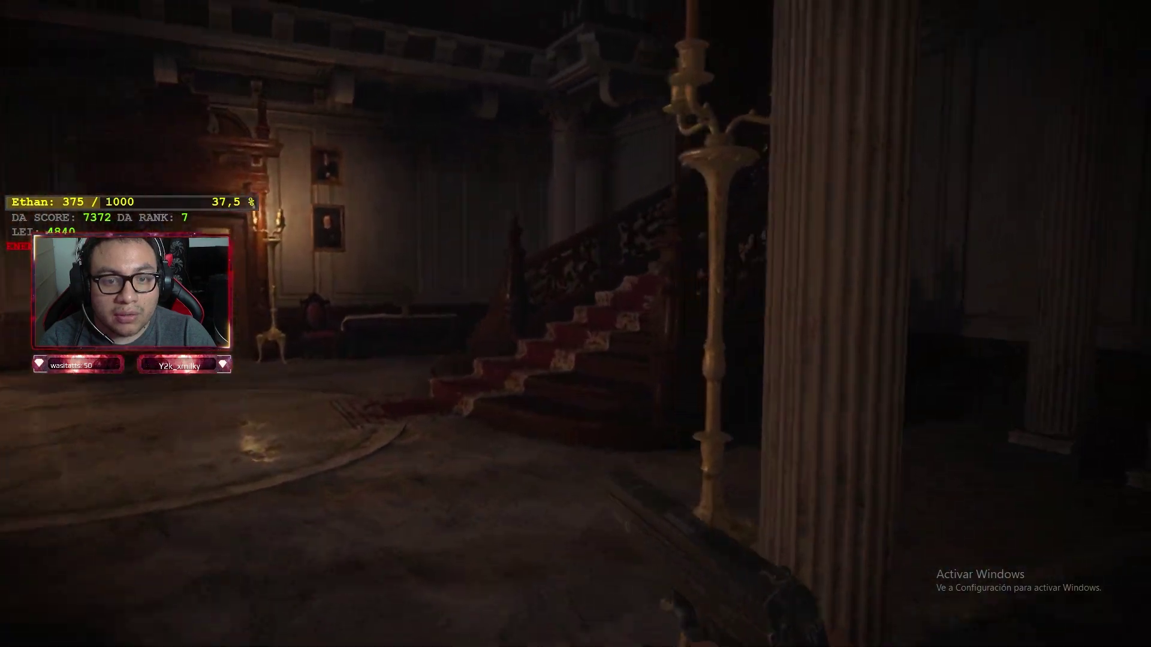
key(w)
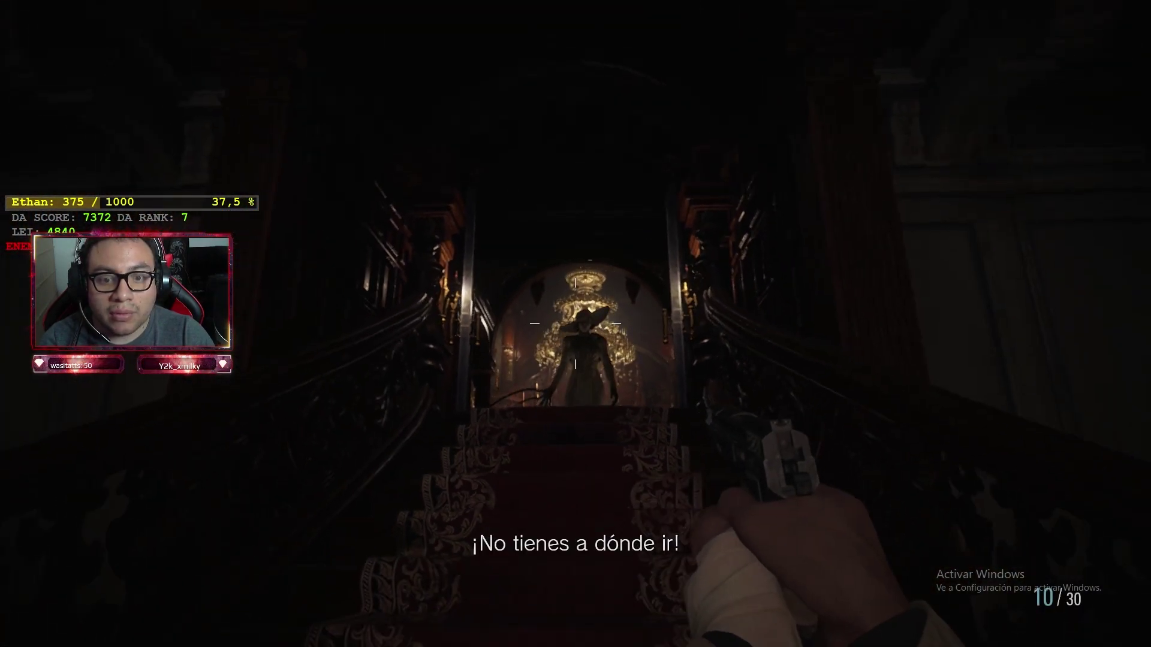
key(w)
key(s)
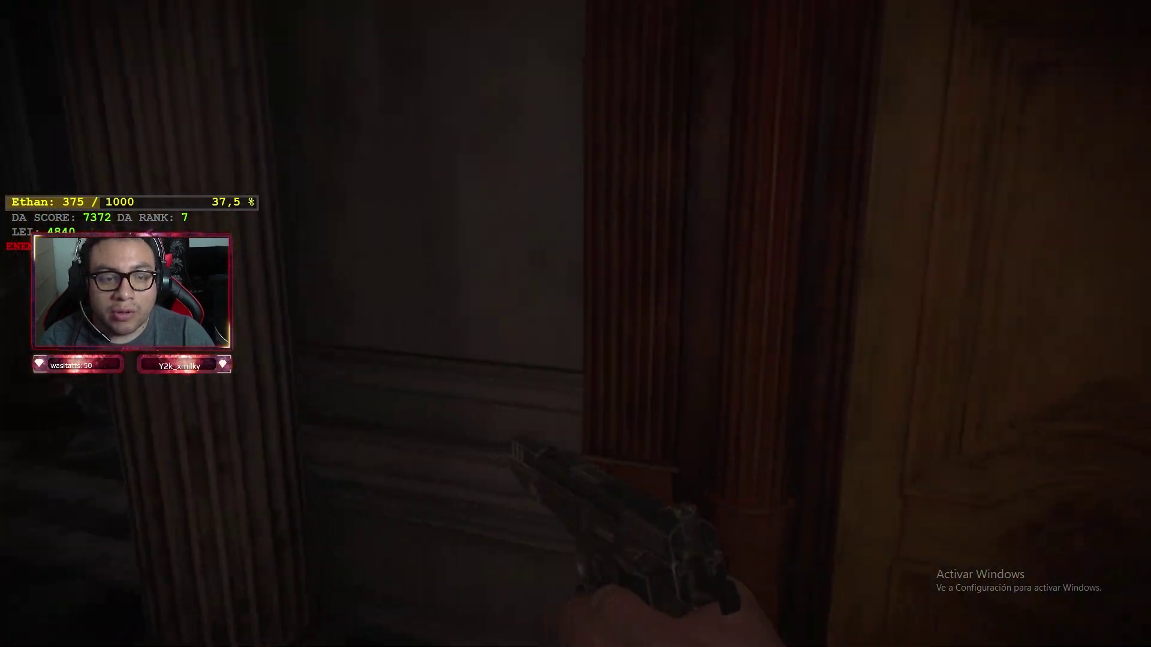
key(s)
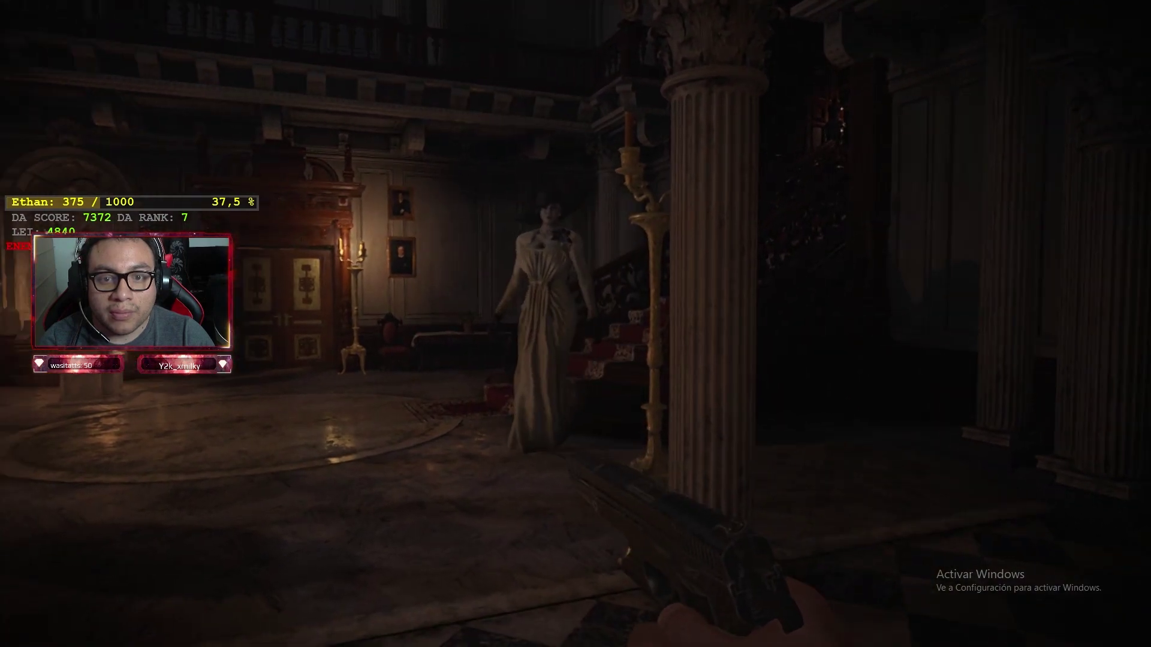
key(s)
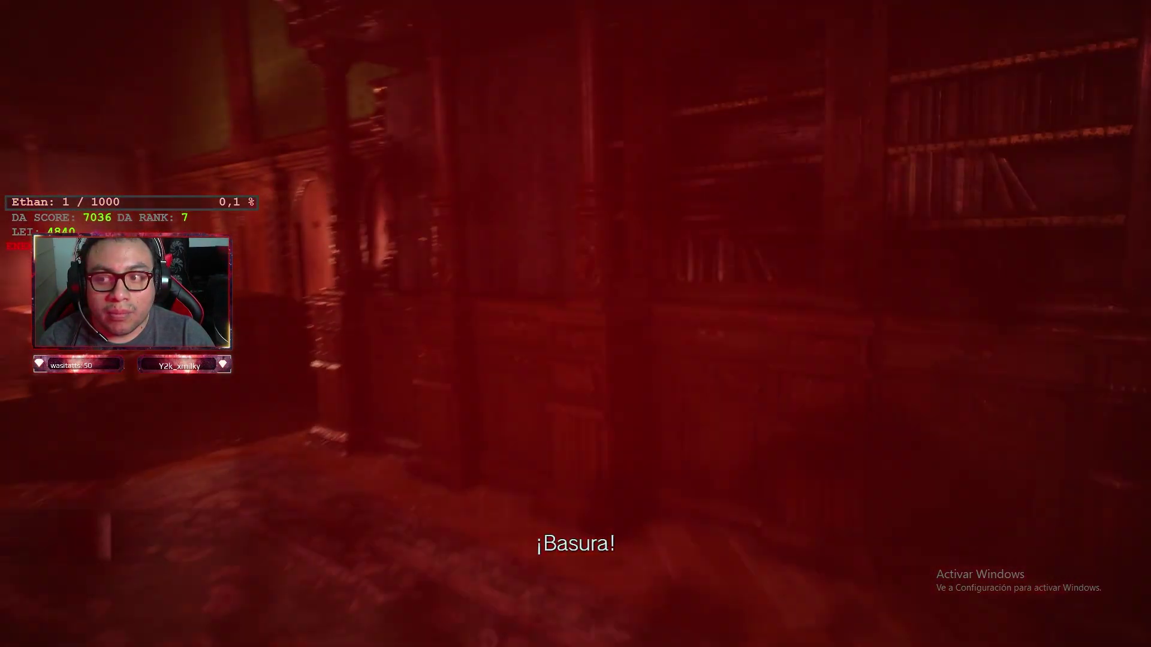
key(w)
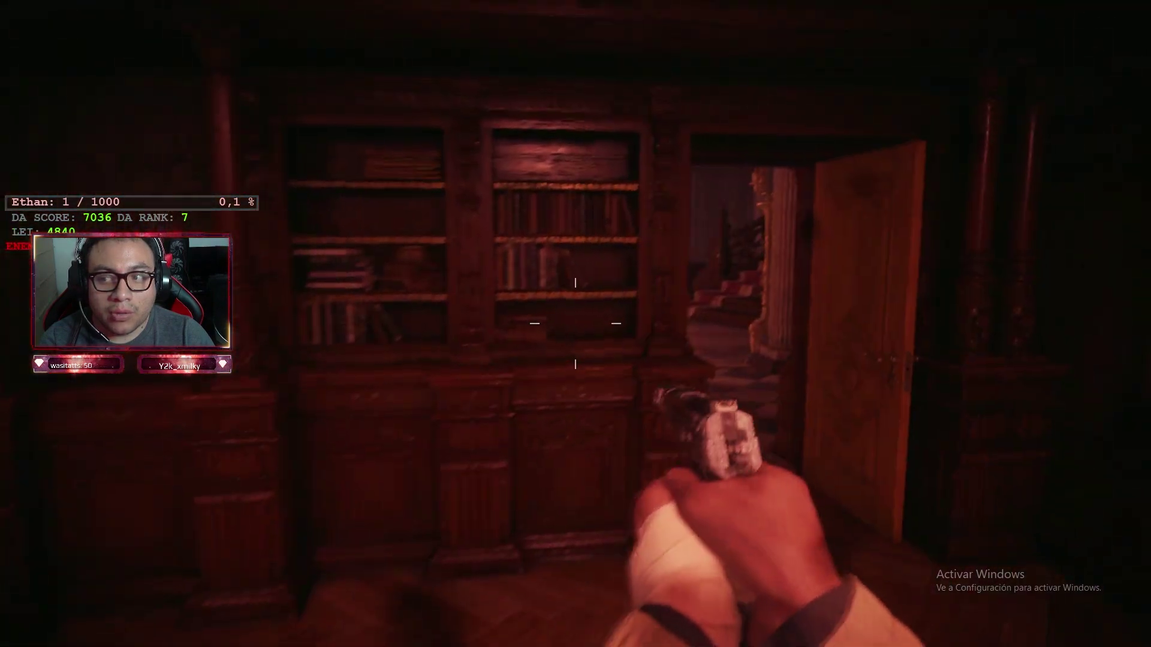
key(r)
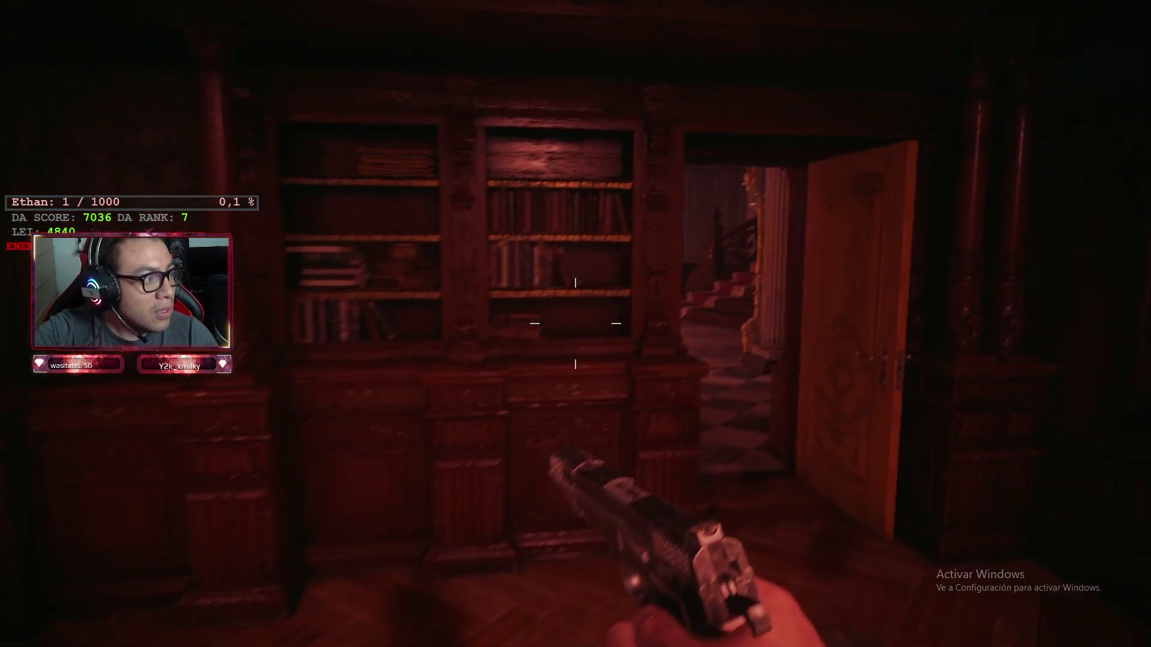
- Craft a Medicamento from the inventory and use it on Ethan to test the overlay's health reading
key(d)
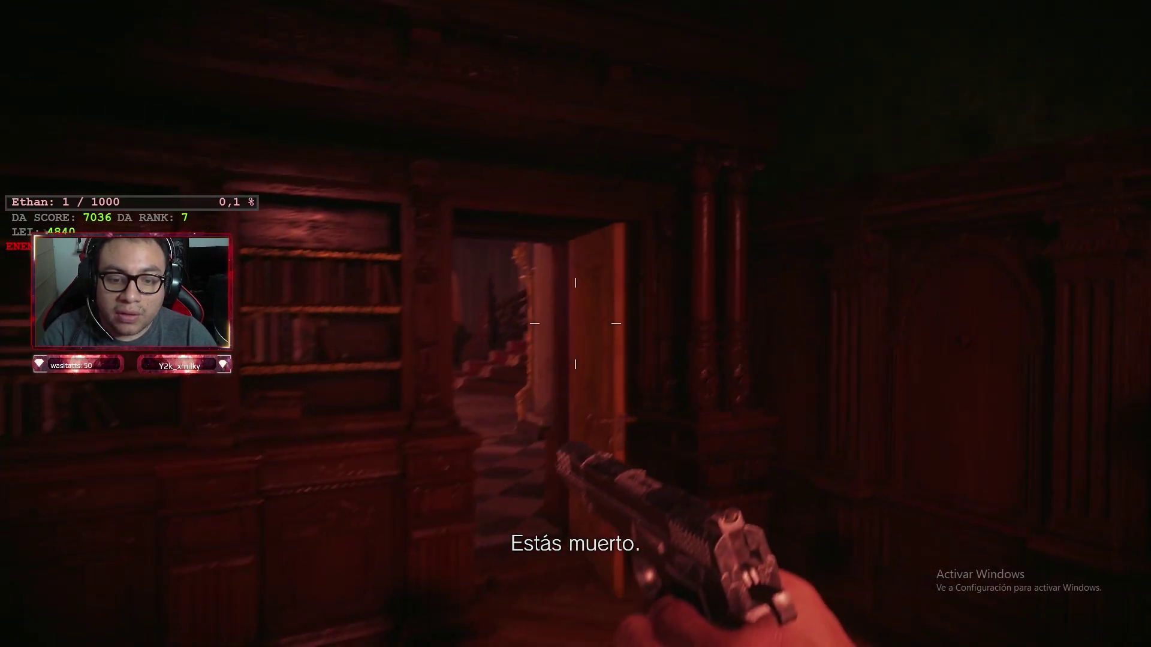
key(w)
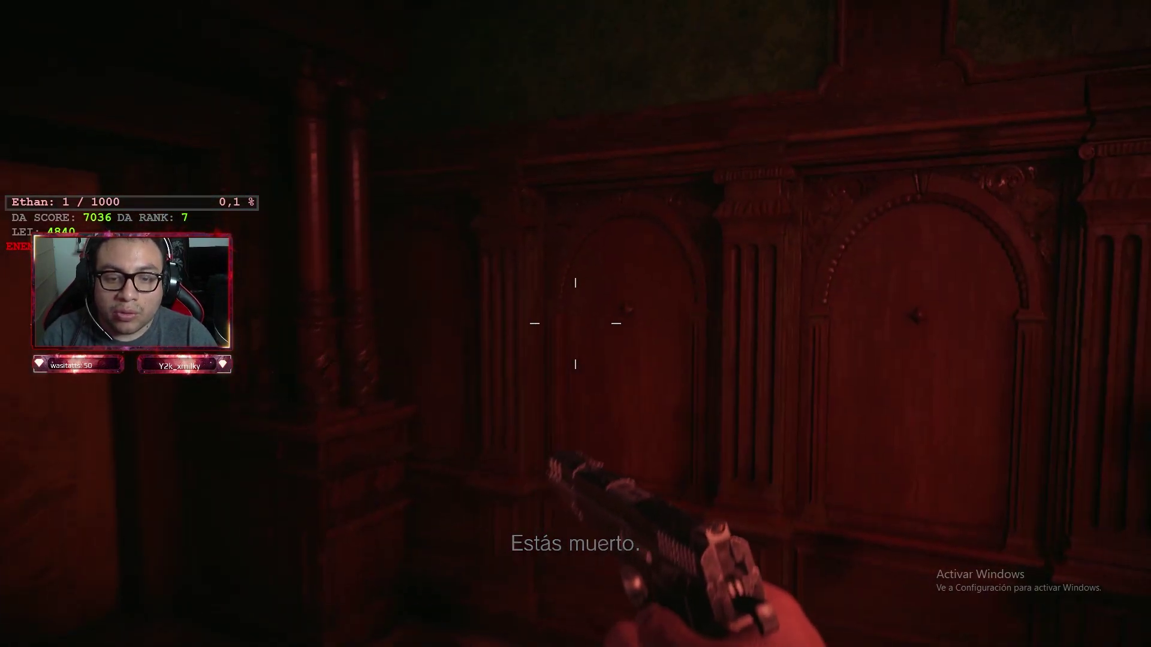
key(Tab)
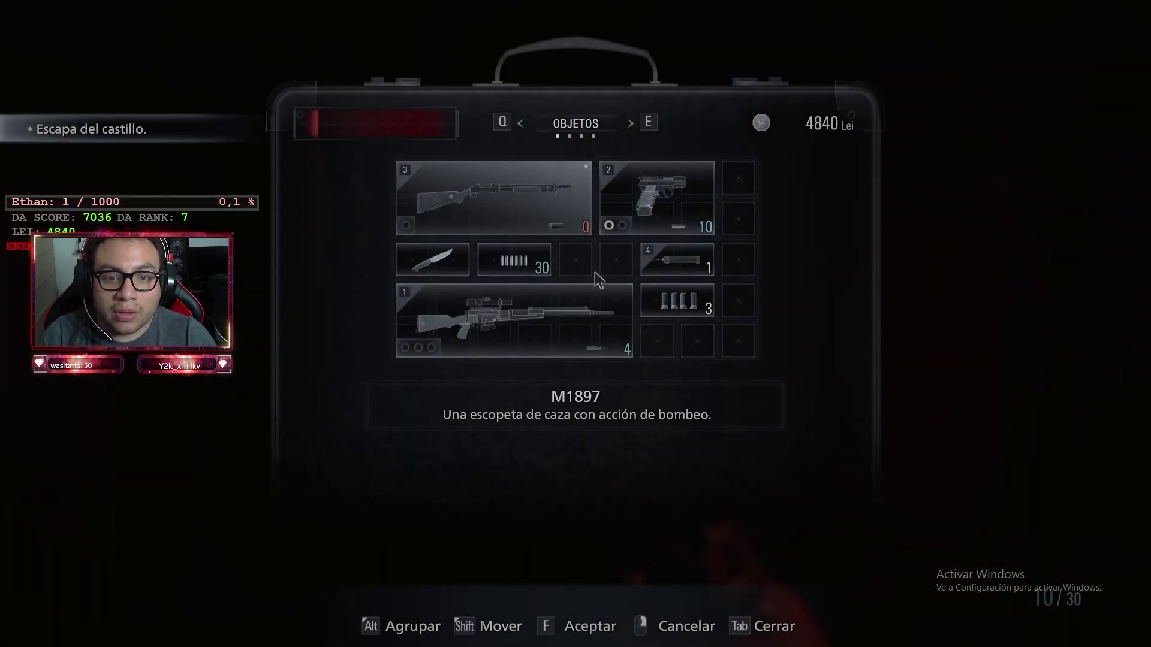
click(653, 126)
key(f)
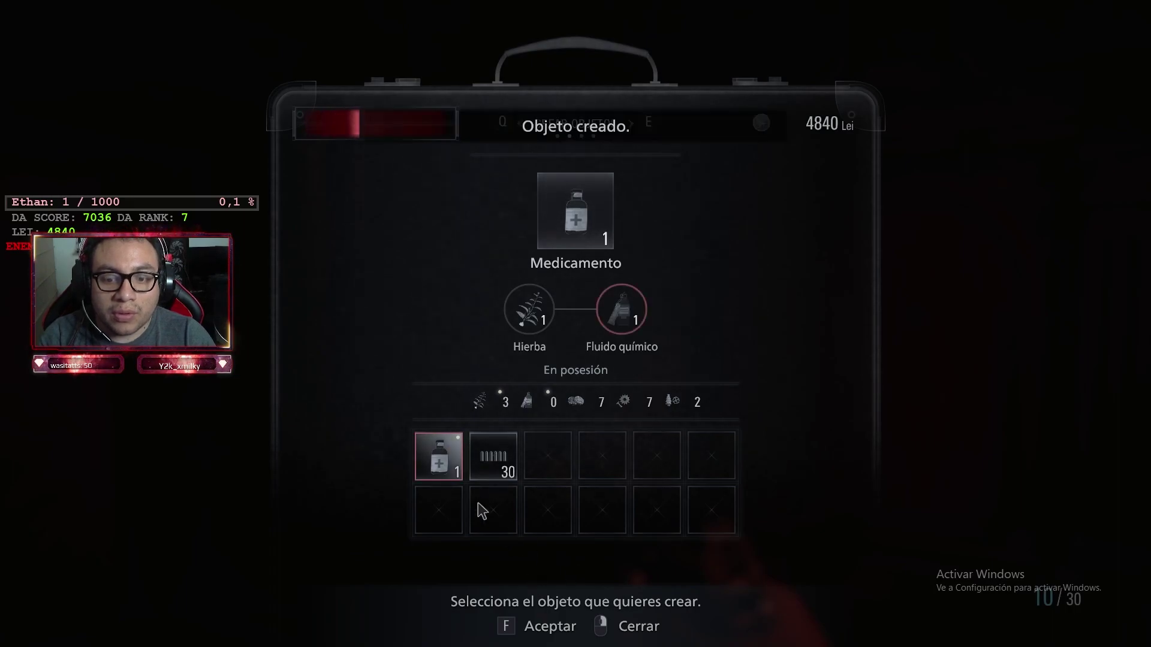
right_click(495, 399)
key(Tab)
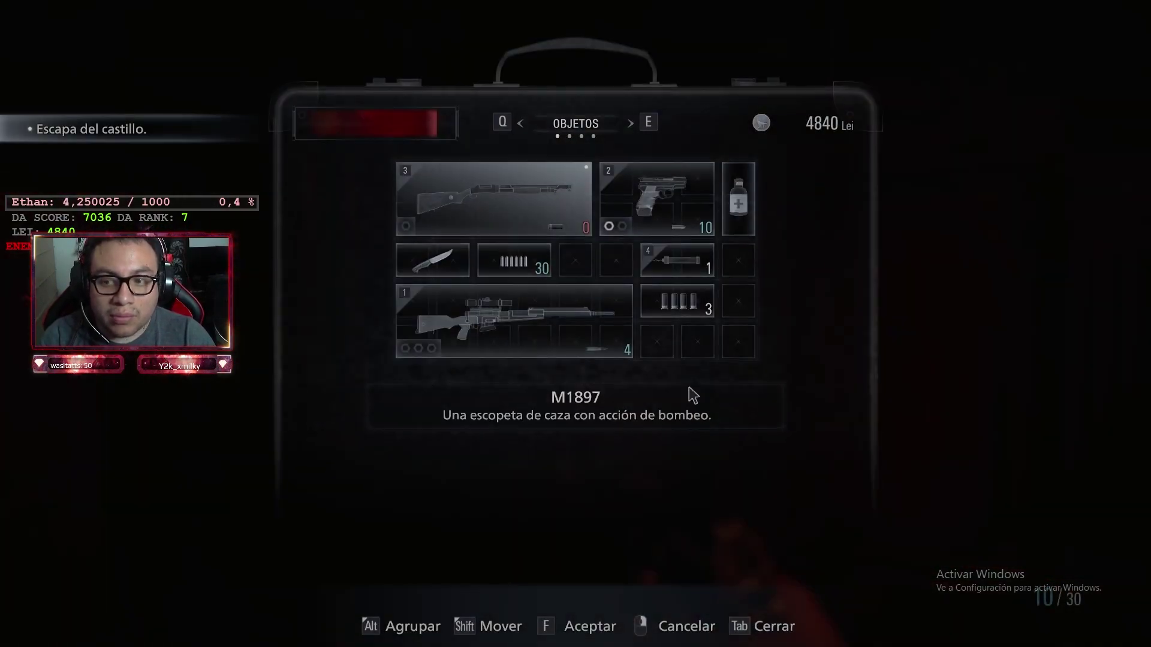
click(768, 202)
key(f)
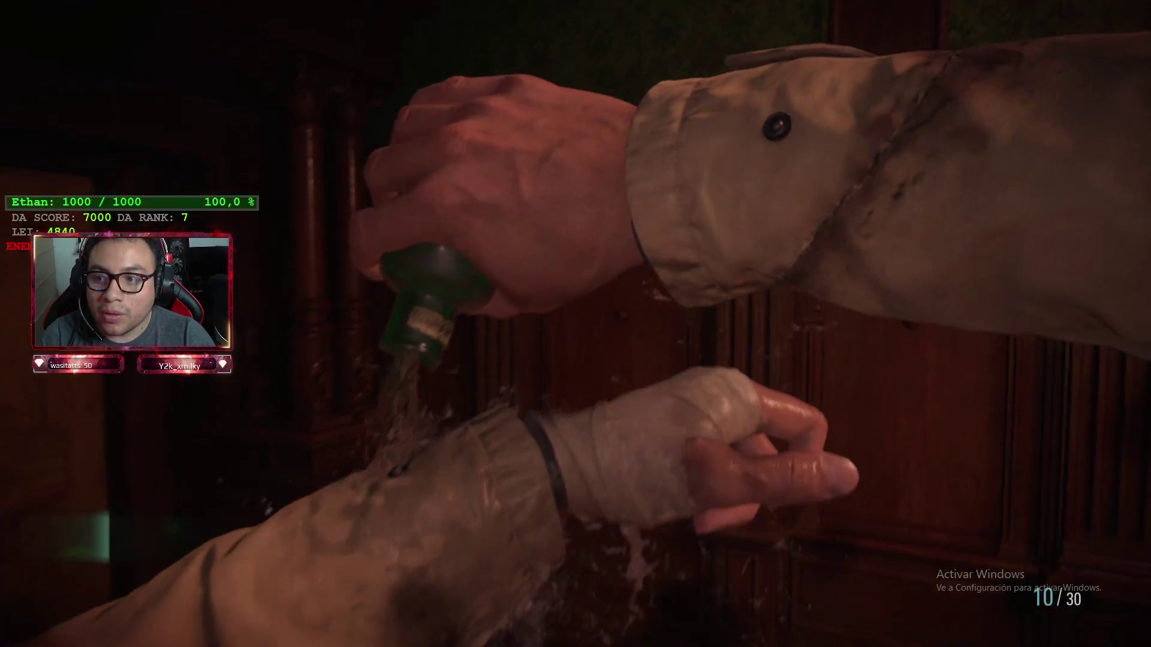